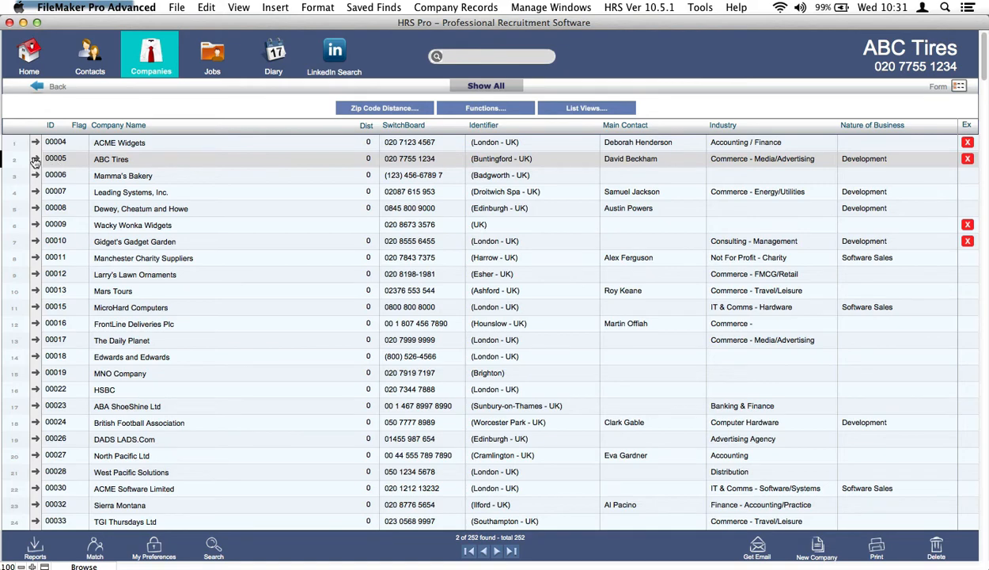
# From the ABC Tires company record's Jobs list, add a new job and confirm its creation.
pyautogui.click(35, 160)
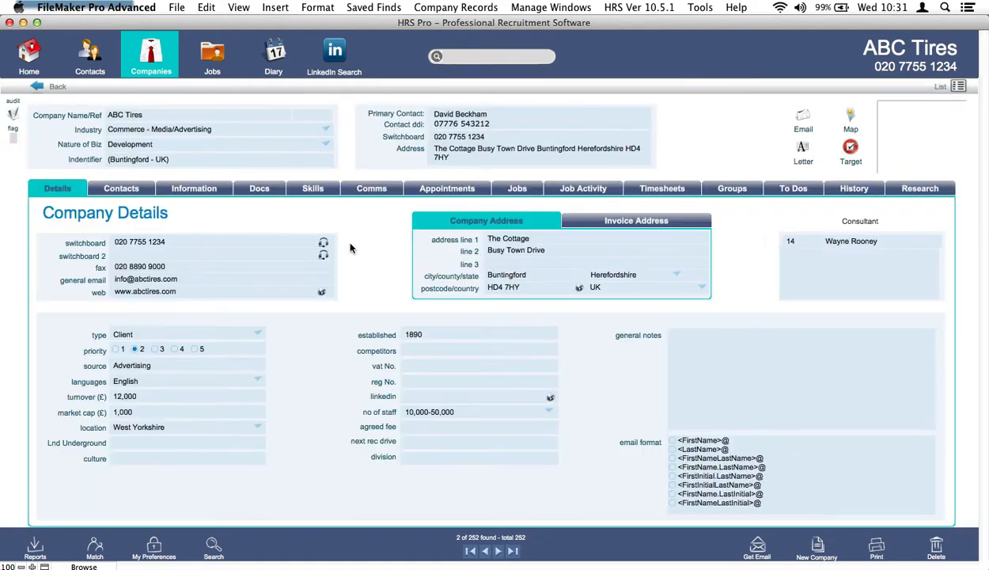
pyautogui.click(519, 190)
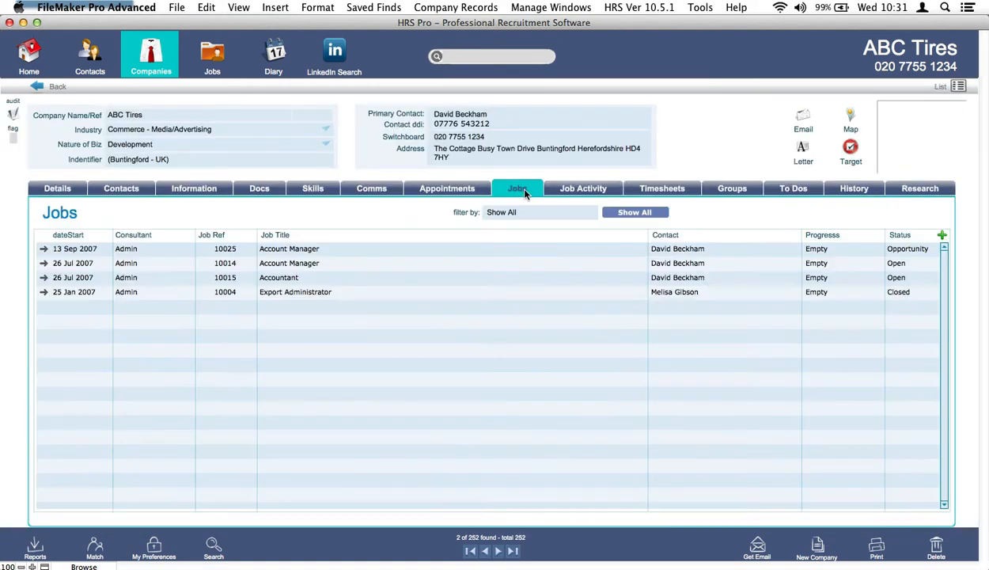
pyautogui.click(941, 235)
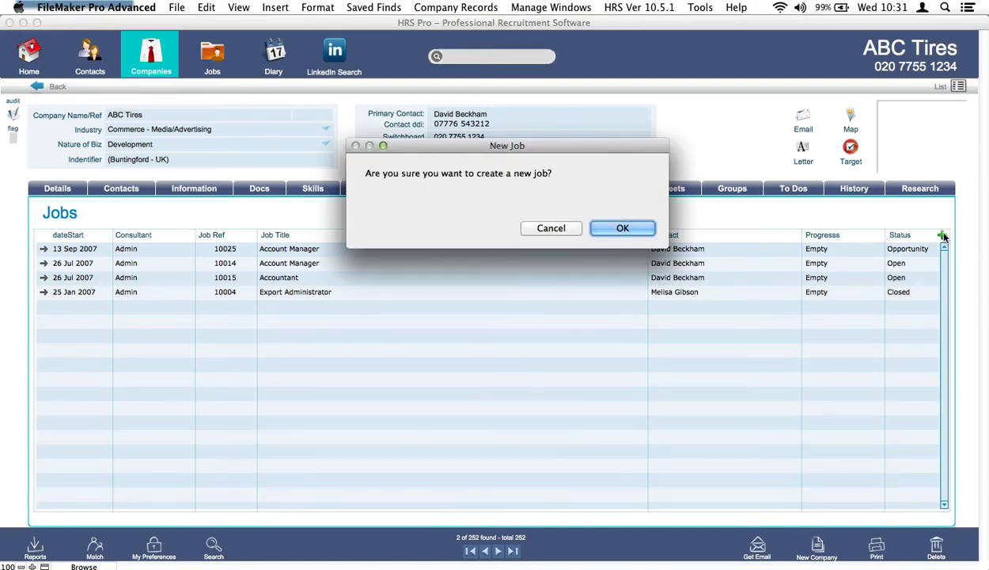
pyautogui.click(633, 229)
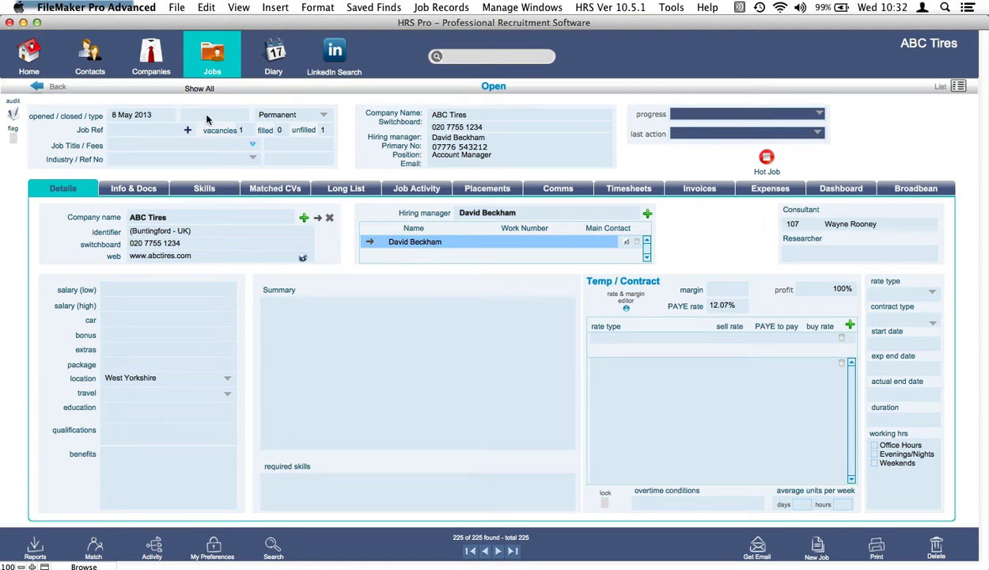
# Keep the job type Permanent, generate a job reference, and title the job Sales Director.
pyautogui.click(278, 117)
pyautogui.click(160, 130)
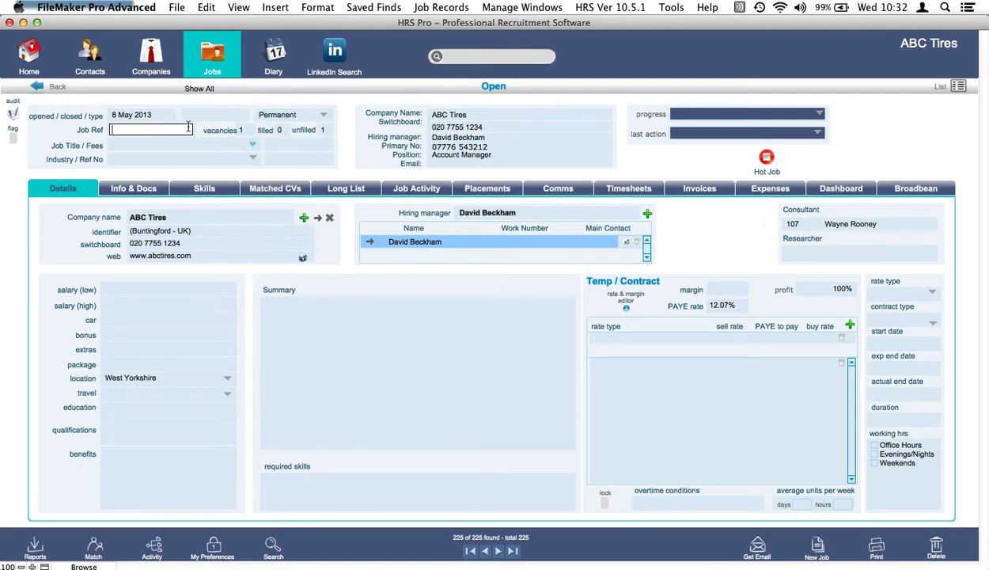
pyautogui.click(189, 129)
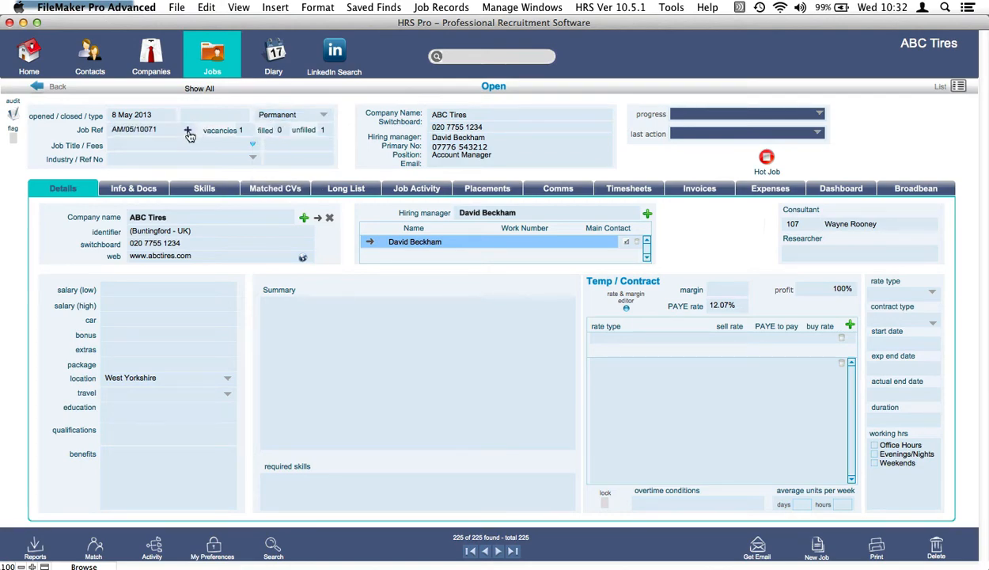
pyautogui.click(190, 145)
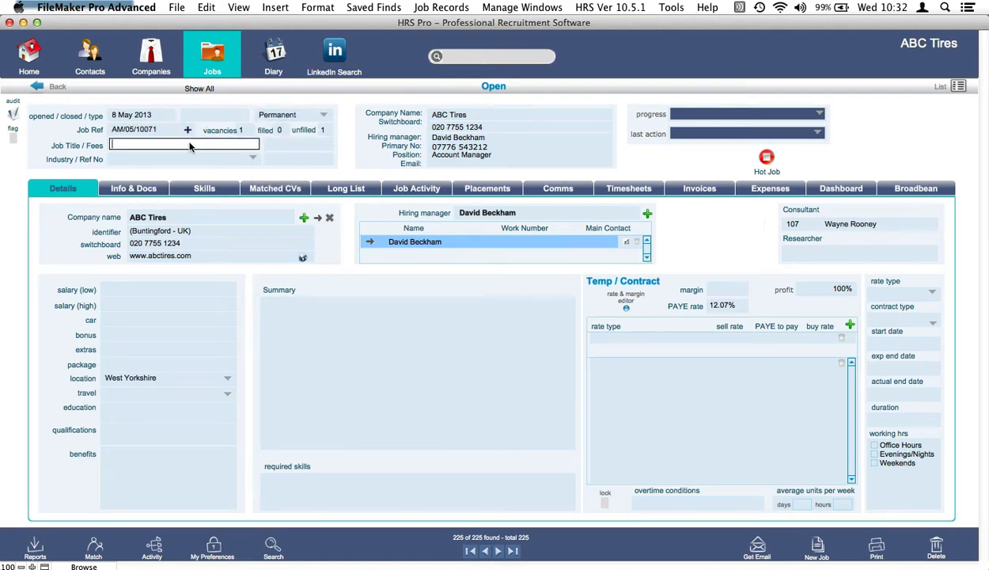
pyautogui.write('Sales')
pyautogui.press('Return')
pyautogui.press('Return')
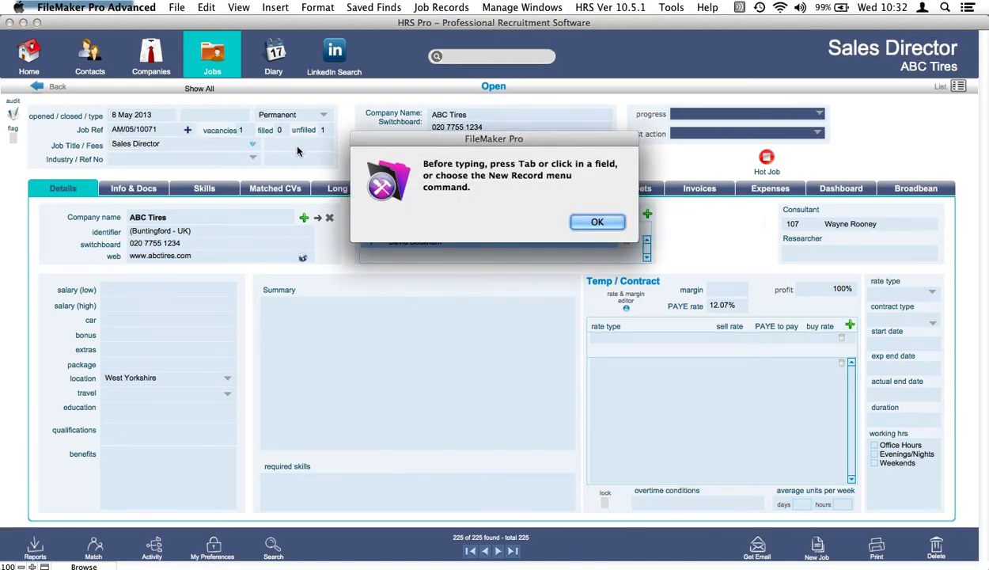
pyautogui.click(591, 220)
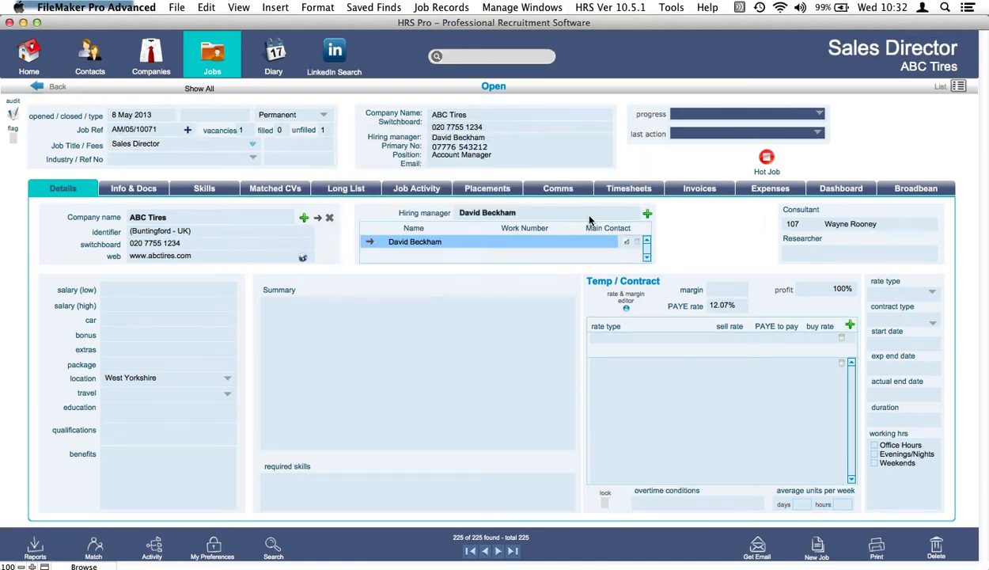
# Enter the 2500% fee, industry Business / Strategic Management, and reference number DEMO5677.
pyautogui.click(296, 141)
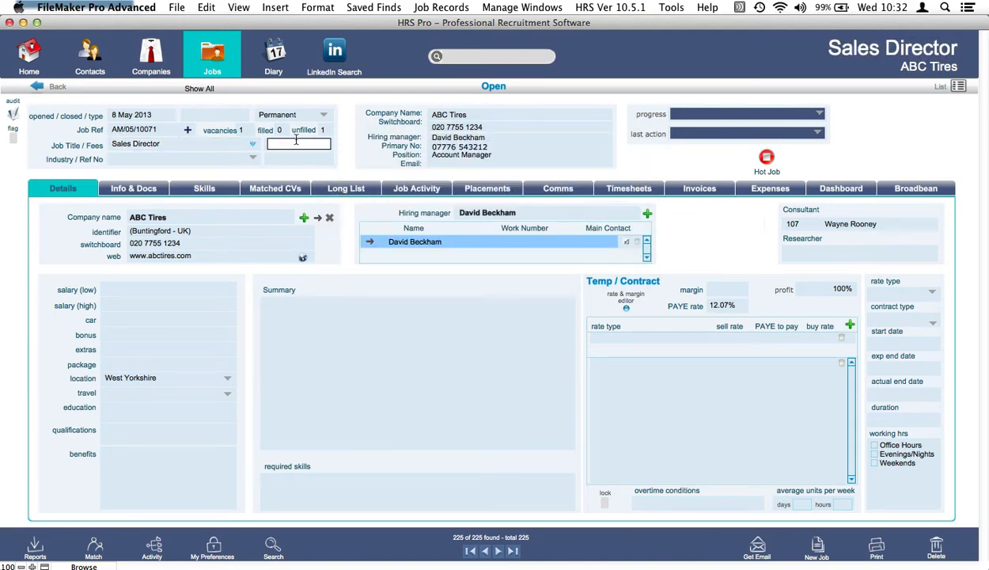
pyautogui.click(176, 162)
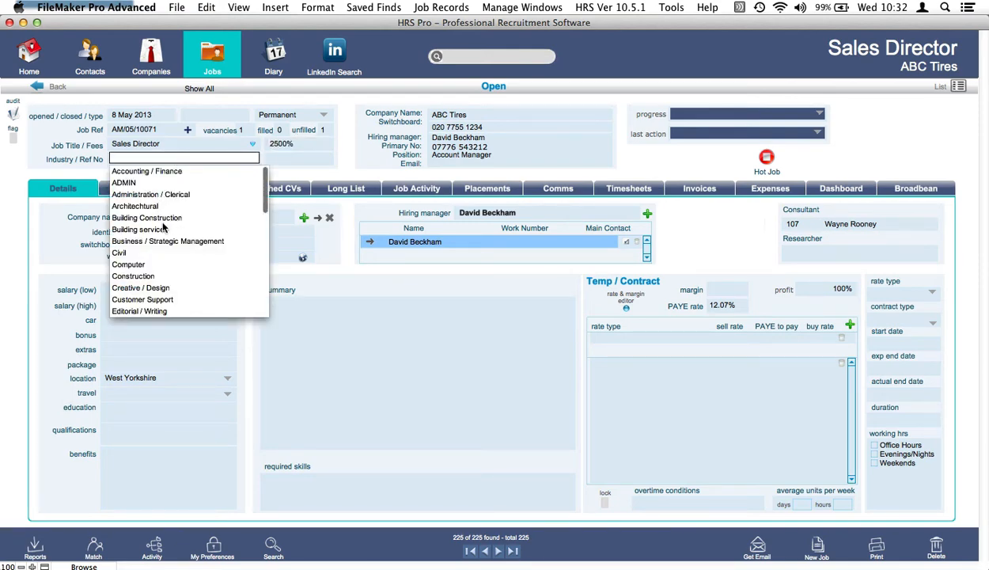
pyautogui.click(173, 244)
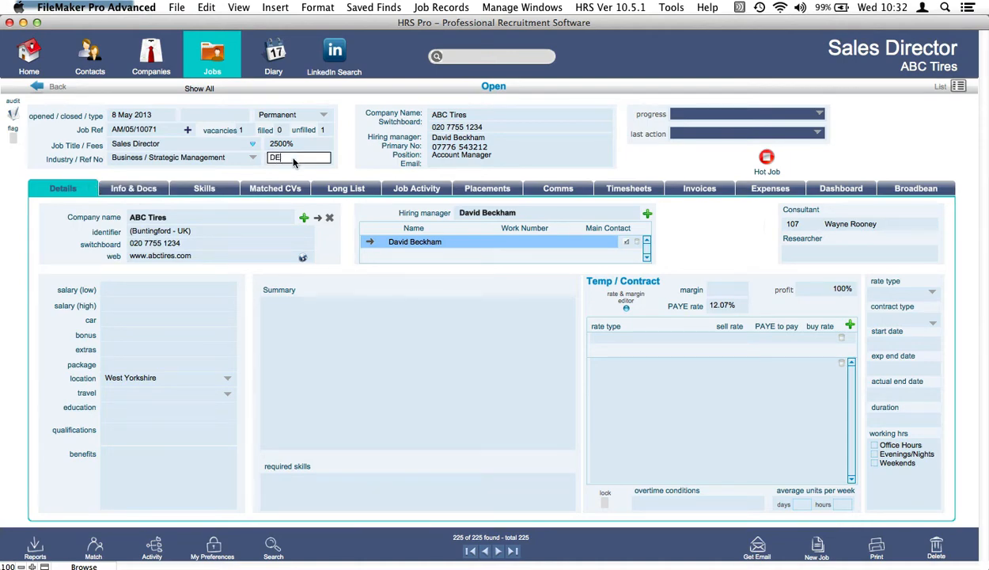
pyautogui.write('DEMO5677')
pyautogui.click(355, 162)
# Set salary 30,000–50,000, car allowance 3,000 and bonus 2,000.
pyautogui.click(186, 291)
pyautogui.write('30000')
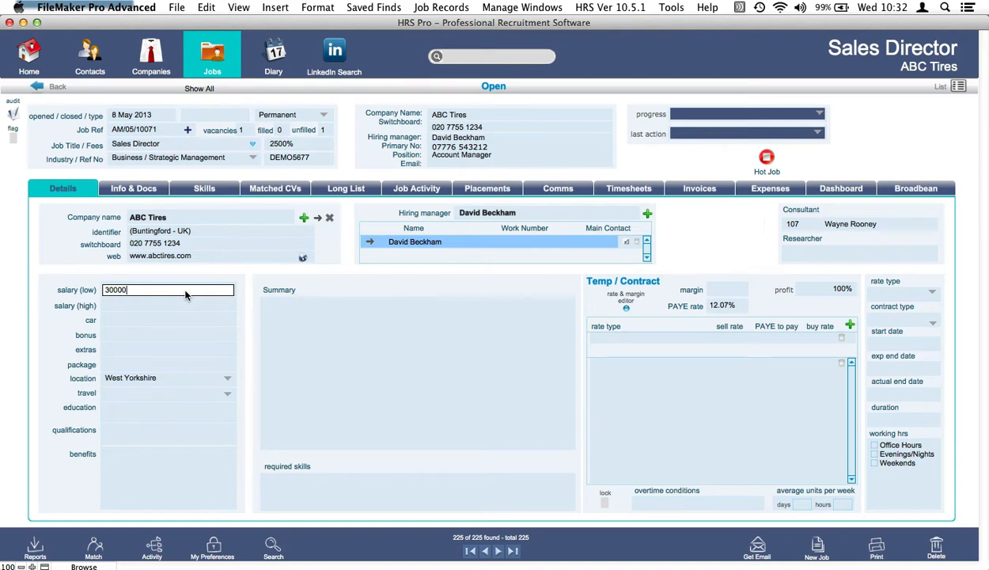
pyautogui.press('Tab')
pyautogui.write('50000')
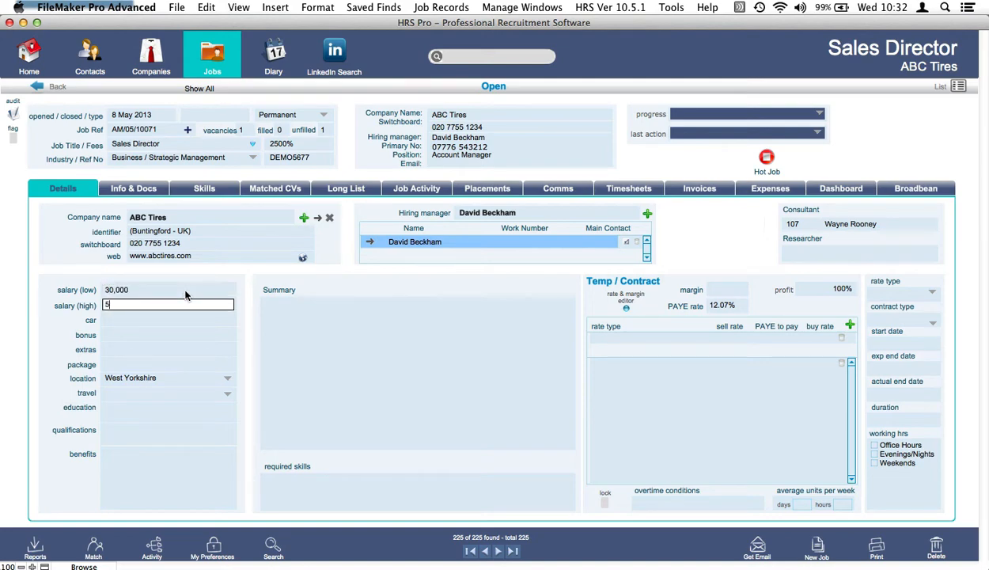
pyautogui.click(160, 320)
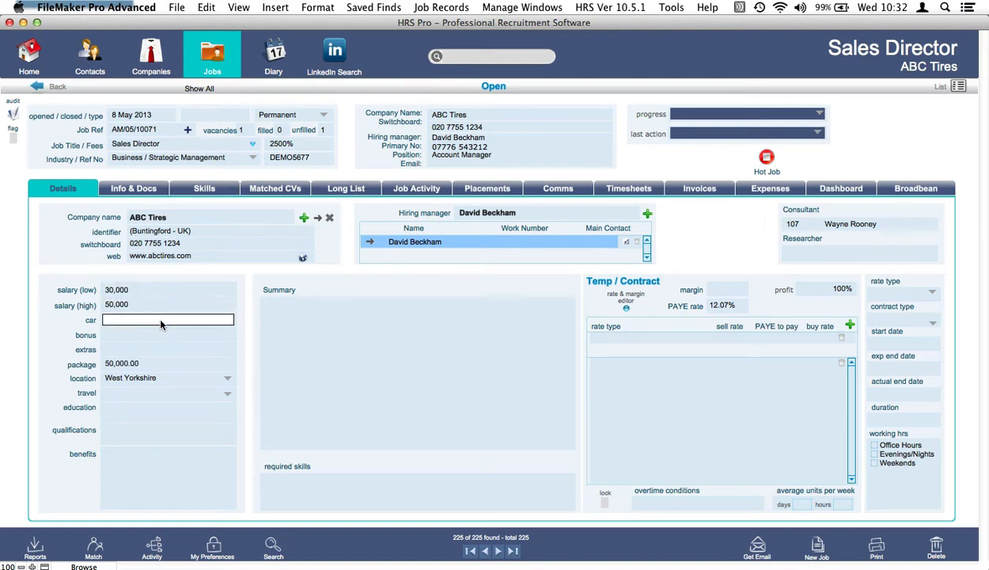
pyautogui.write('3000')
pyautogui.click(149, 335)
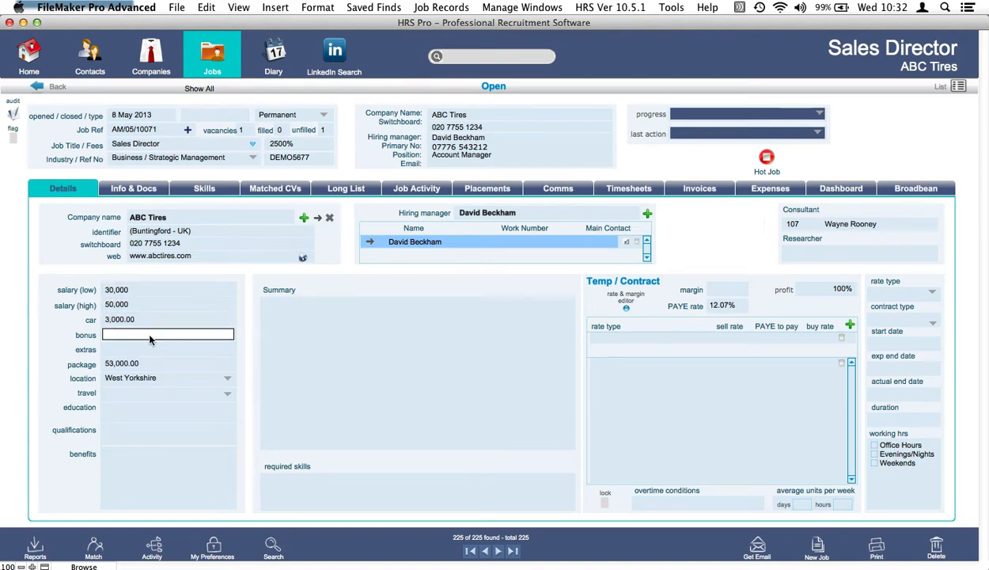
pyautogui.write('2000')
# Set travel to Europe and finish the salary details.
pyautogui.click(136, 391)
pyautogui.click(224, 394)
pyautogui.click(143, 404)
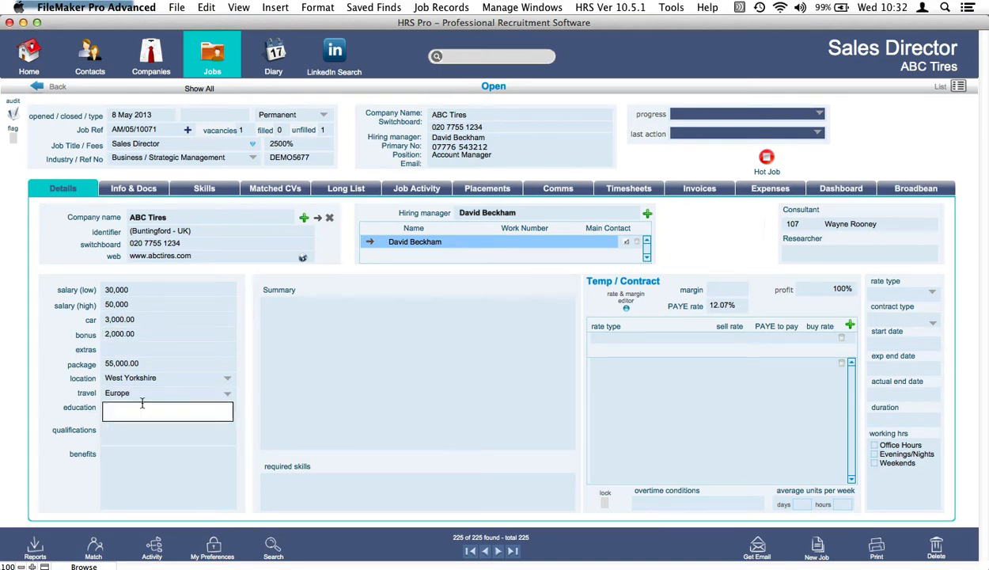
pyautogui.click(42, 387)
pyautogui.click(346, 373)
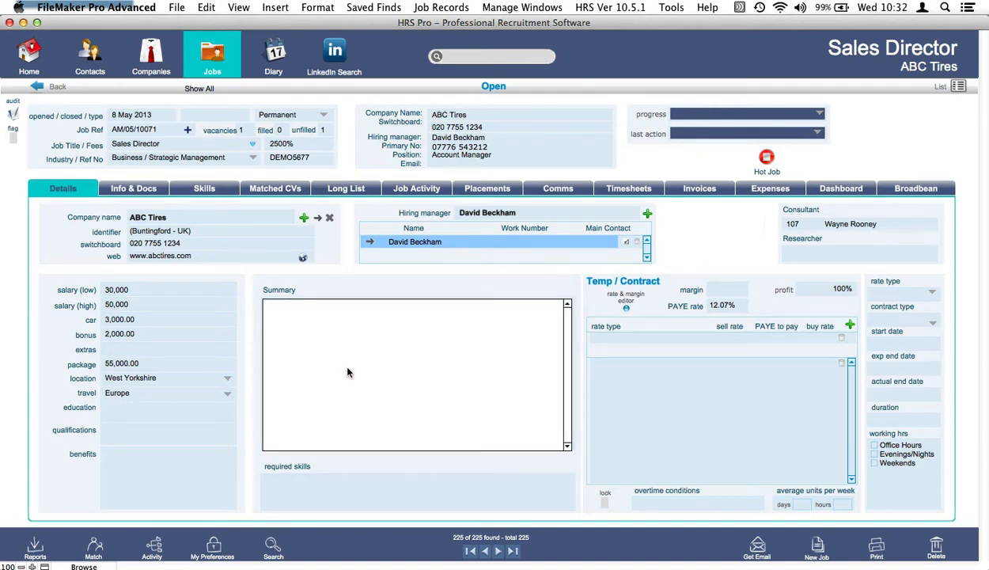
# Write the summary 'This role is for a sales director with great experience and massive enthusiasm.', correcting 'expeience' via spelling suggestions.
pyautogui.write('This role is for a sales director with great exp')
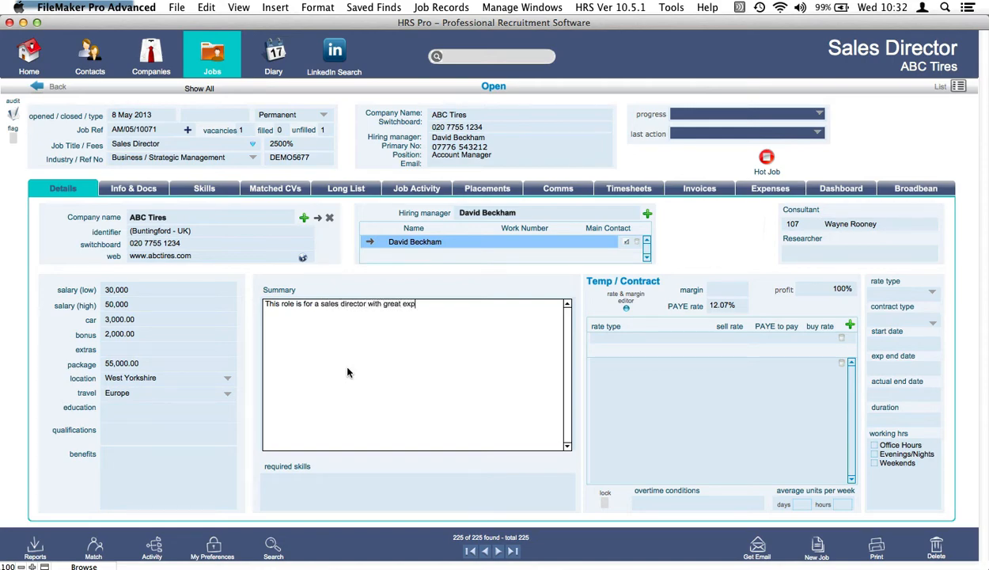
pyautogui.write('eience and massive enthusia')
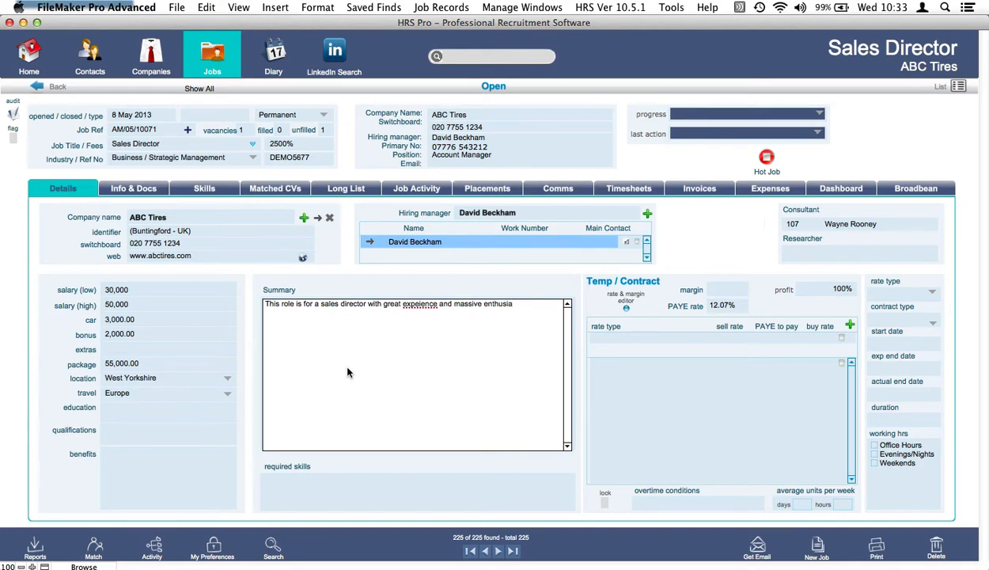
pyautogui.write('sm.')
pyautogui.rightClick(420, 305)
pyautogui.click(385, 338)
pyautogui.doubleClick(412, 305)
pyautogui.rightClick(417, 303)
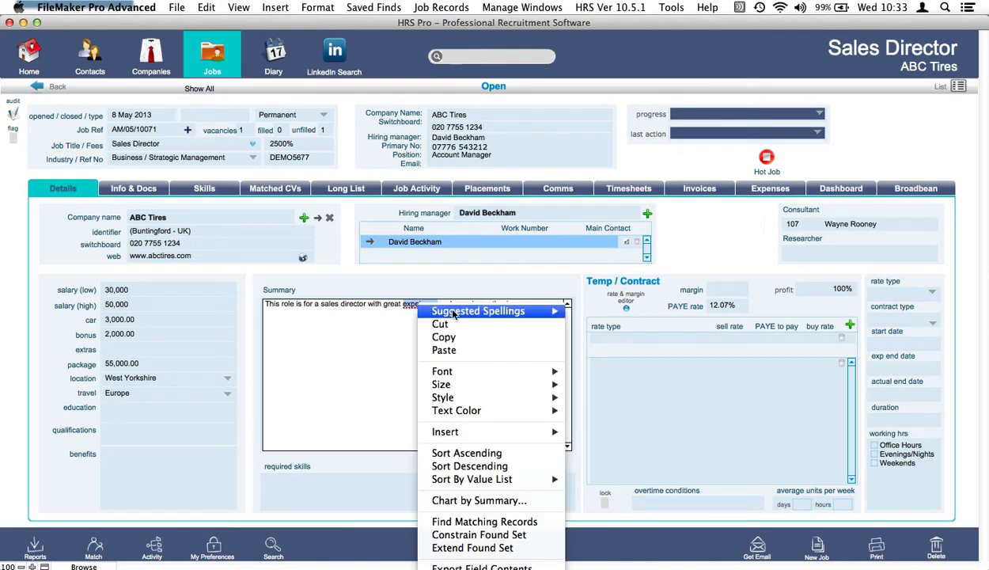
pyautogui.moveTo(514, 312)
pyautogui.click(604, 337)
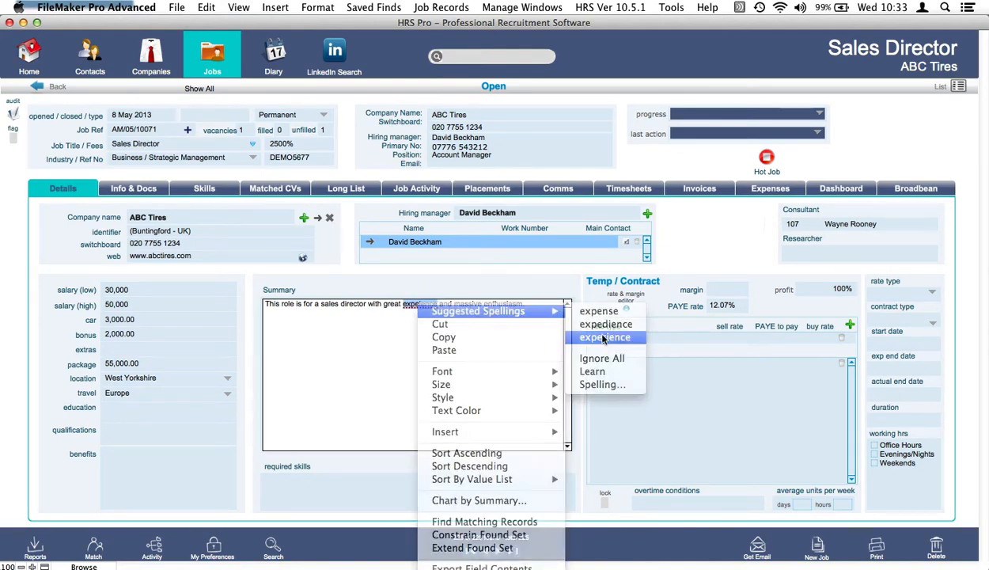
pyautogui.click(507, 293)
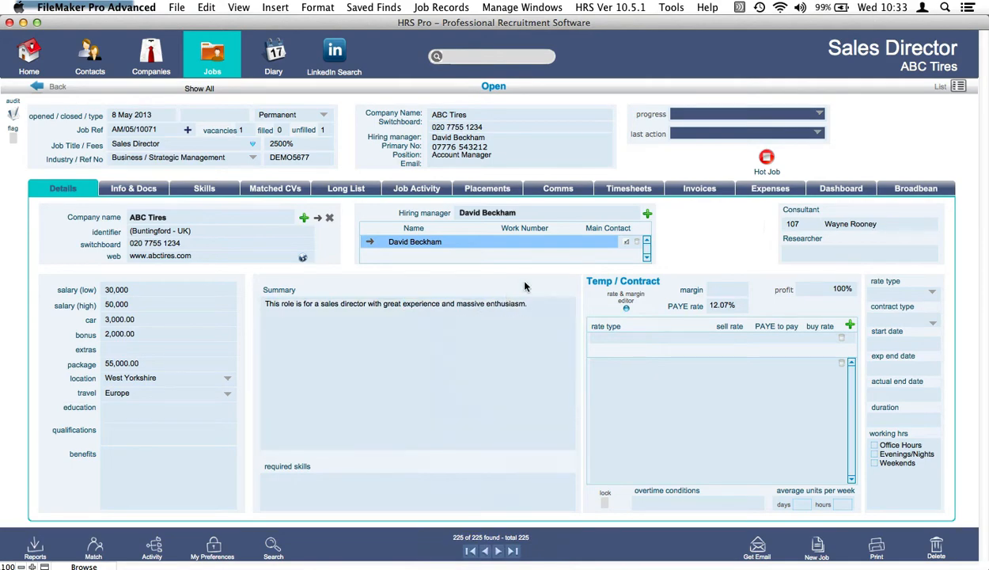
# Look through the job's Information, Skills, Matches, Long List, Activity, Placements and Comms tabs.
pyautogui.click(158, 191)
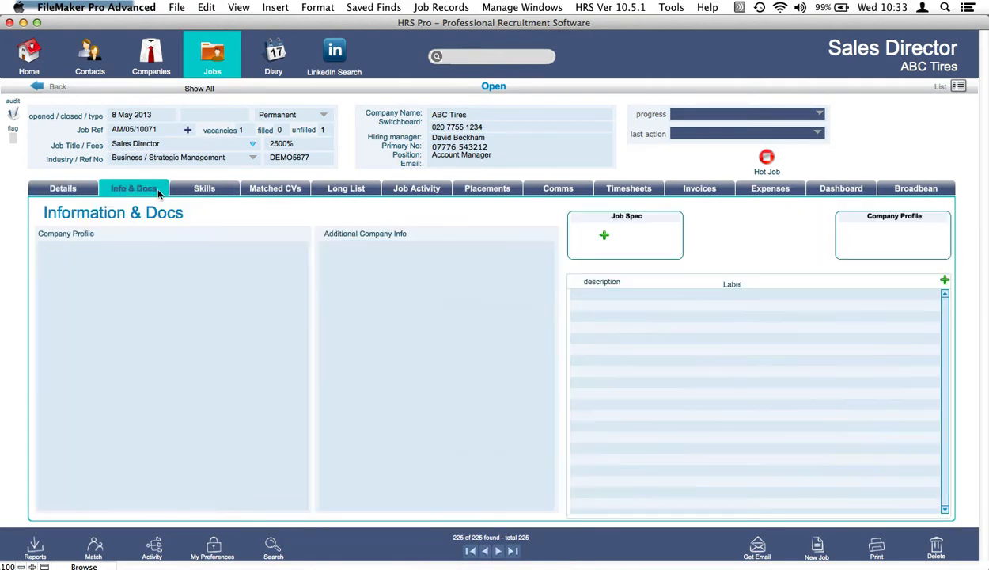
pyautogui.click(210, 189)
pyautogui.click(273, 188)
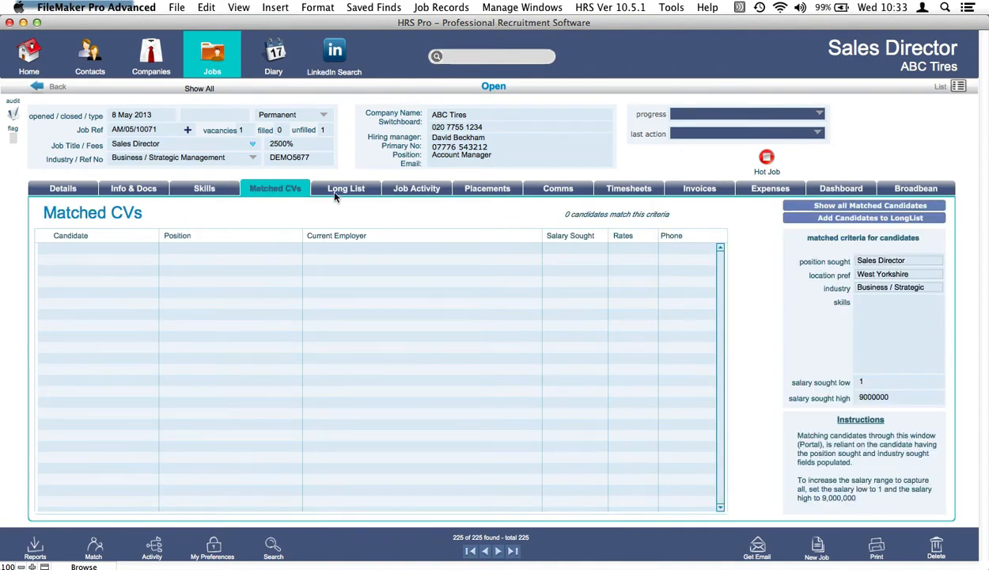
pyautogui.click(328, 188)
pyautogui.click(424, 194)
pyautogui.click(488, 189)
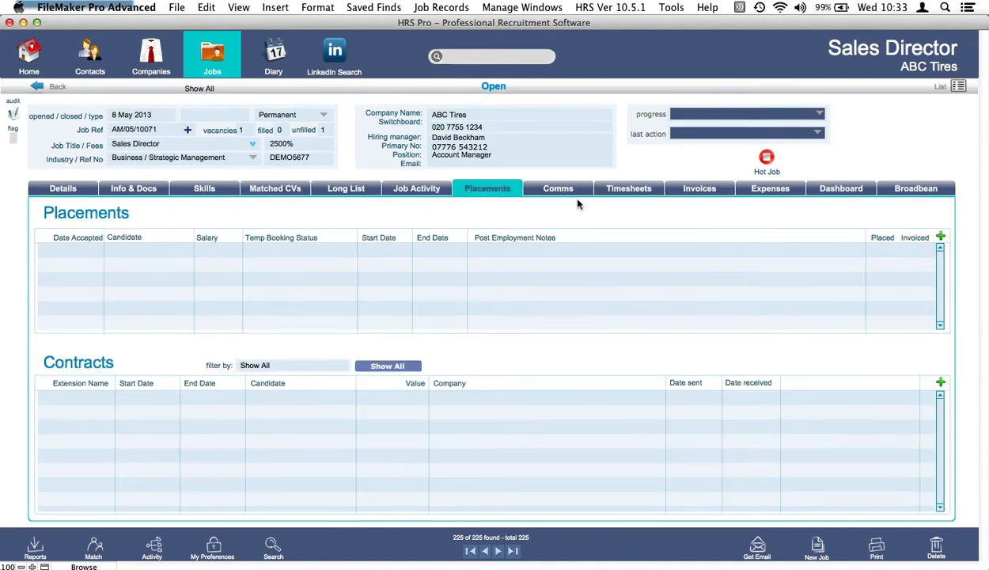
pyautogui.click(557, 188)
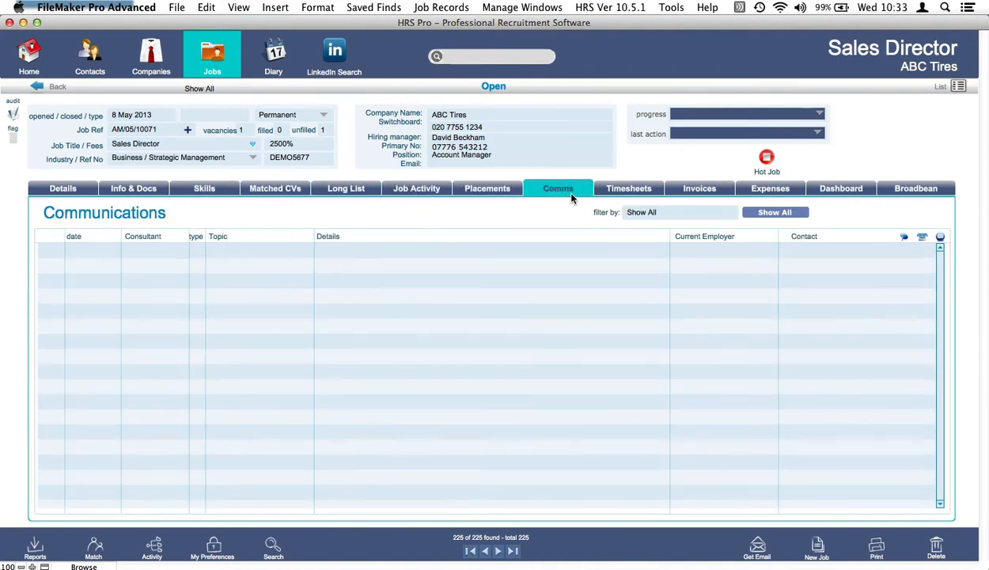
# Add the broadbean and jobscabi channels as the Broadbean advert's destinations.
pyautogui.click(917, 190)
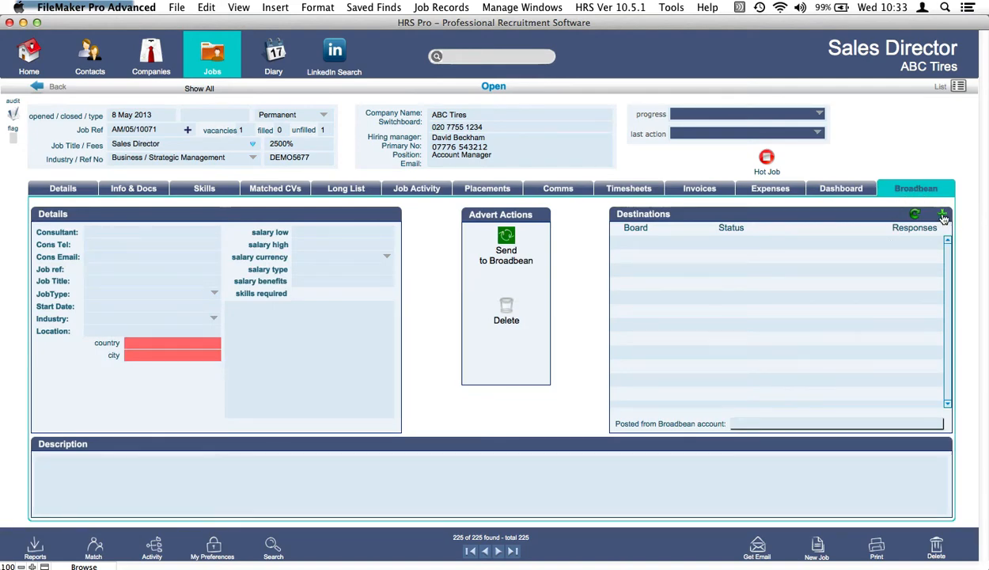
pyautogui.click(943, 216)
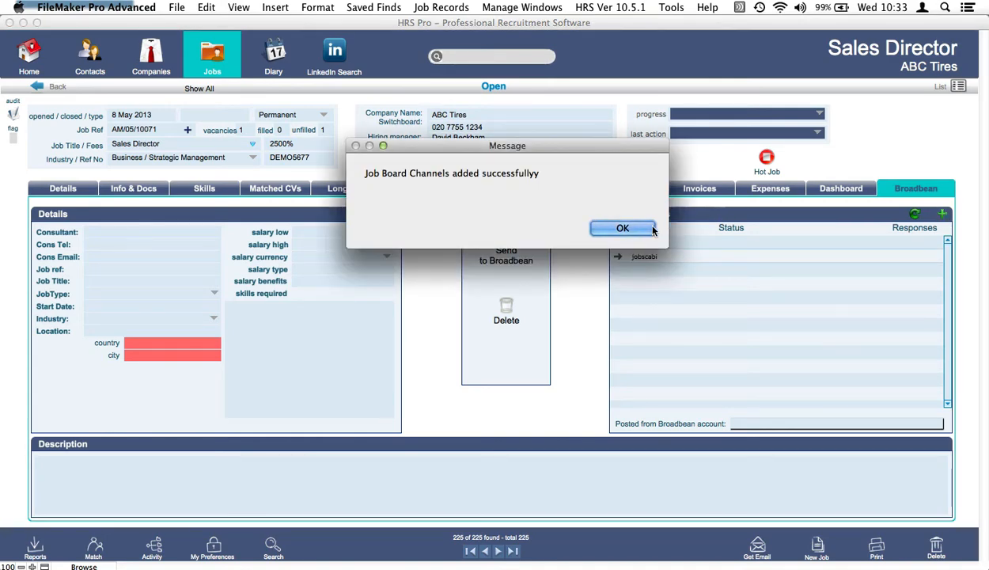
pyautogui.click(637, 229)
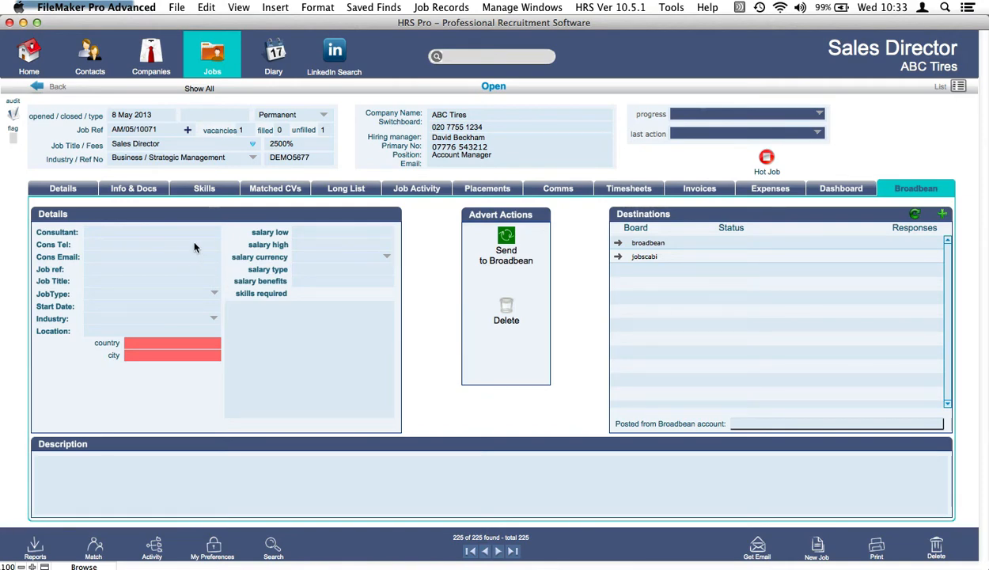
# Assign a consultant to the Broadbean advert and set the upper salary to 50,000.
pyautogui.click(160, 232)
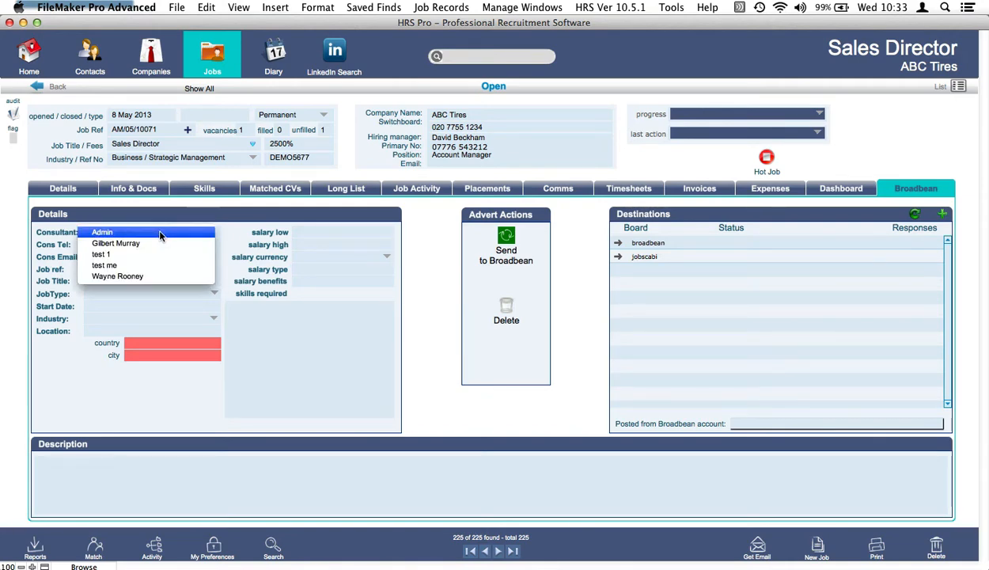
pyautogui.click(153, 277)
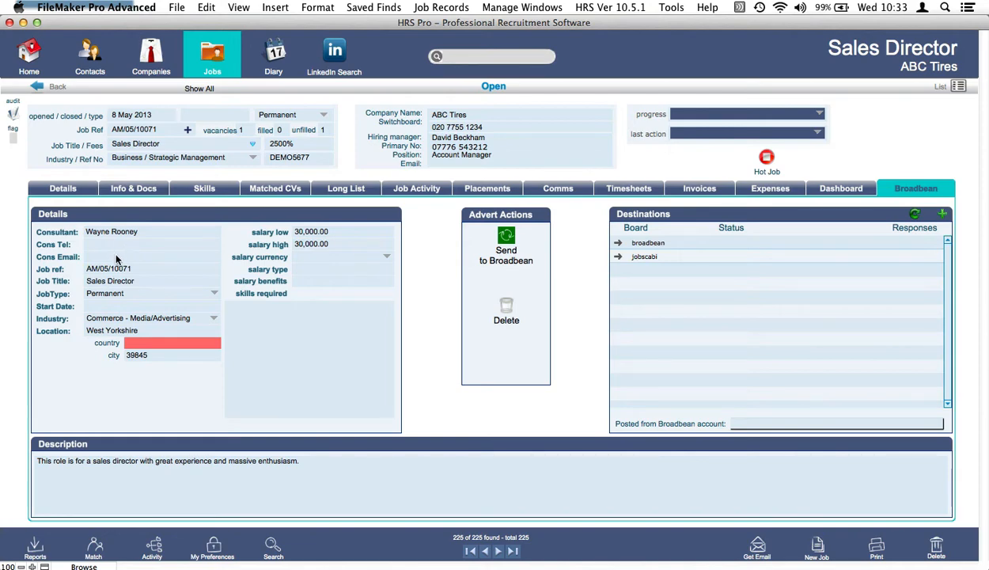
pyautogui.click(103, 306)
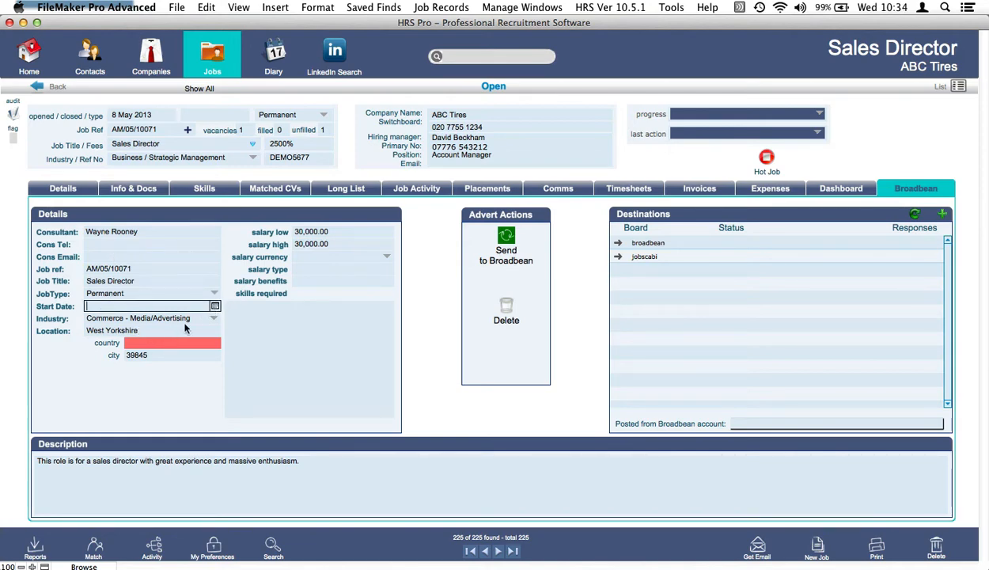
pyautogui.click(326, 244)
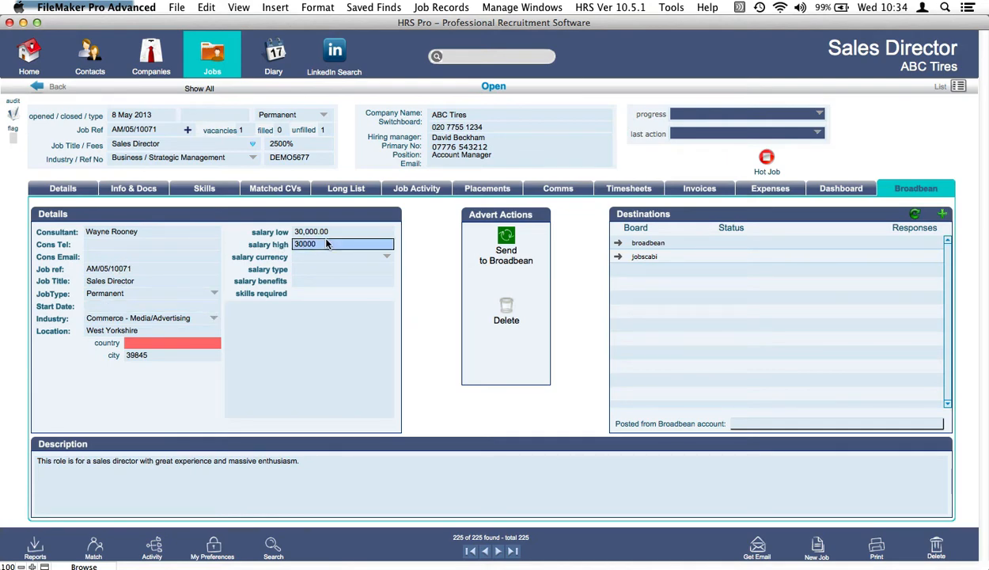
pyautogui.write('500')
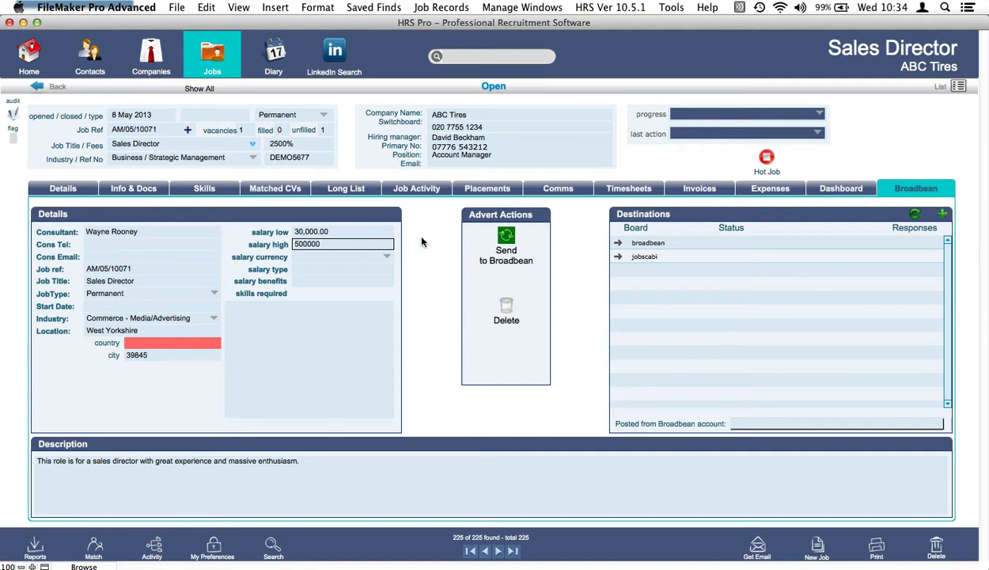
pyautogui.press('BackSpace')
pyautogui.press('BackSpace')
pyautogui.write('0')
pyautogui.click(417, 241)
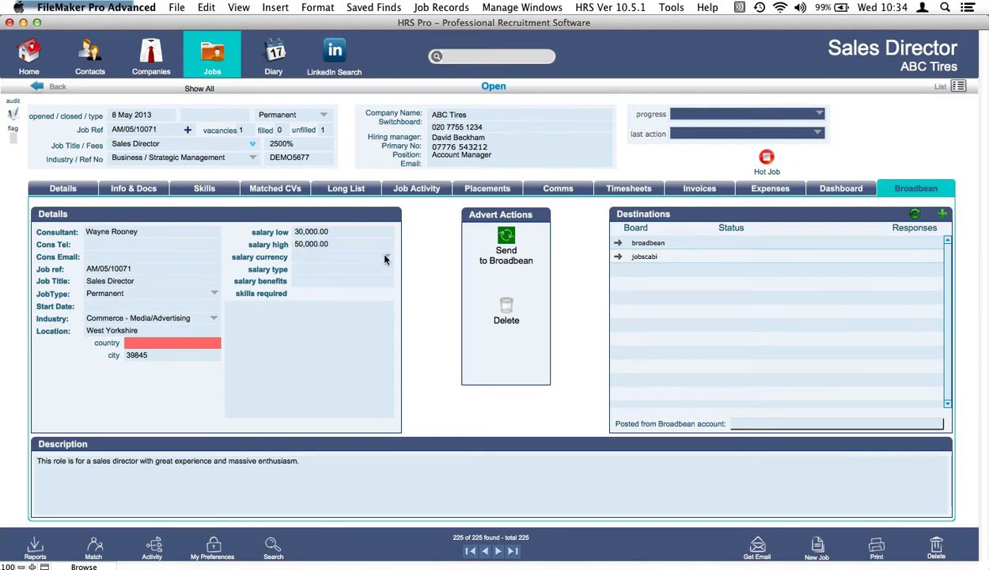
# Set the salary currency to GBP, salary type Annum, and required skills to Management.
pyautogui.click(385, 259)
pyautogui.press('Escape')
pyautogui.write('GBP')
pyautogui.press('Tab')
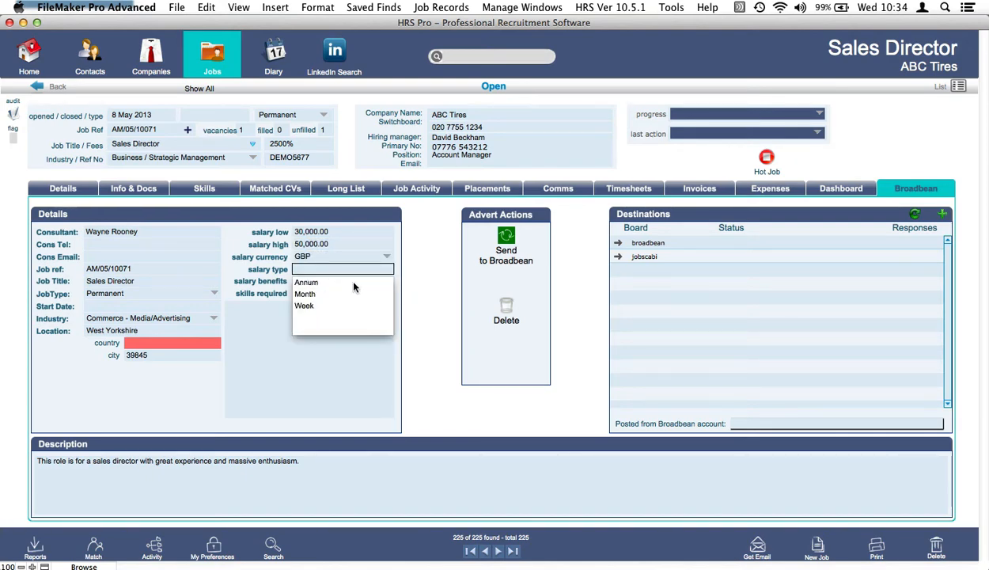
pyautogui.click(311, 281)
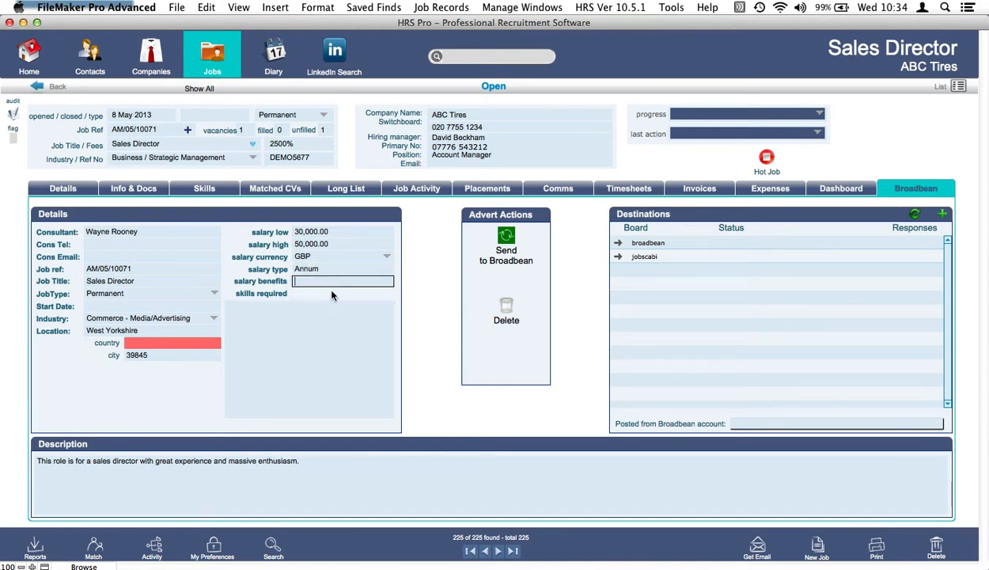
pyautogui.click(352, 327)
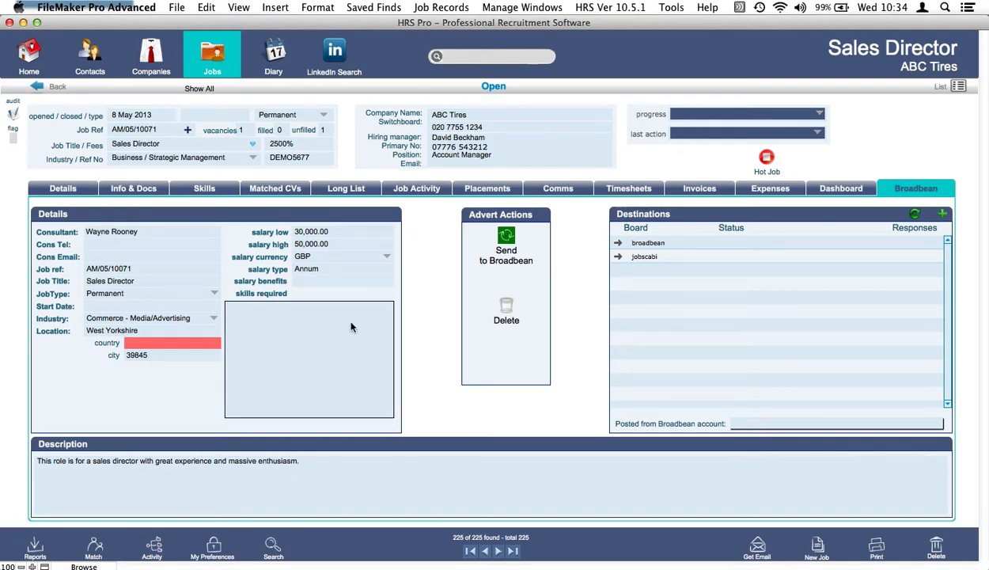
pyautogui.write('Management')
pyautogui.click(430, 269)
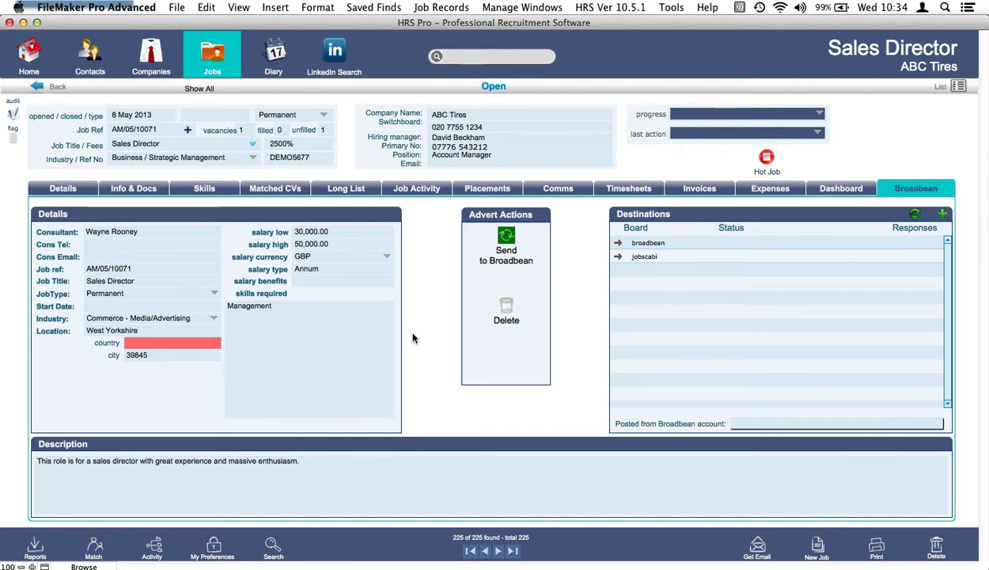
# Set the advert's country to England and city to London.
pyautogui.click(175, 344)
pyautogui.scroll(-20, 176, 435)
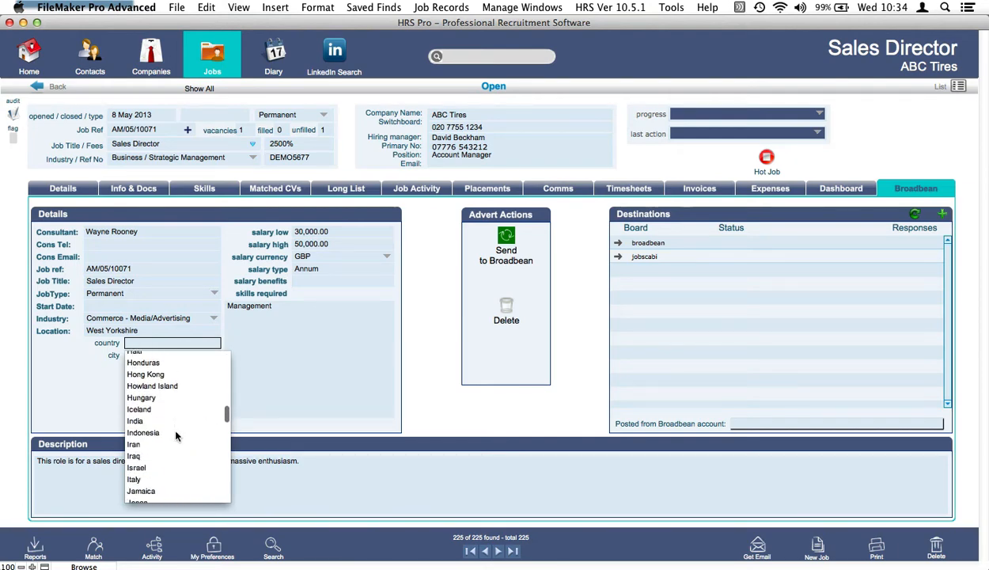
pyautogui.scroll(20, 176, 434)
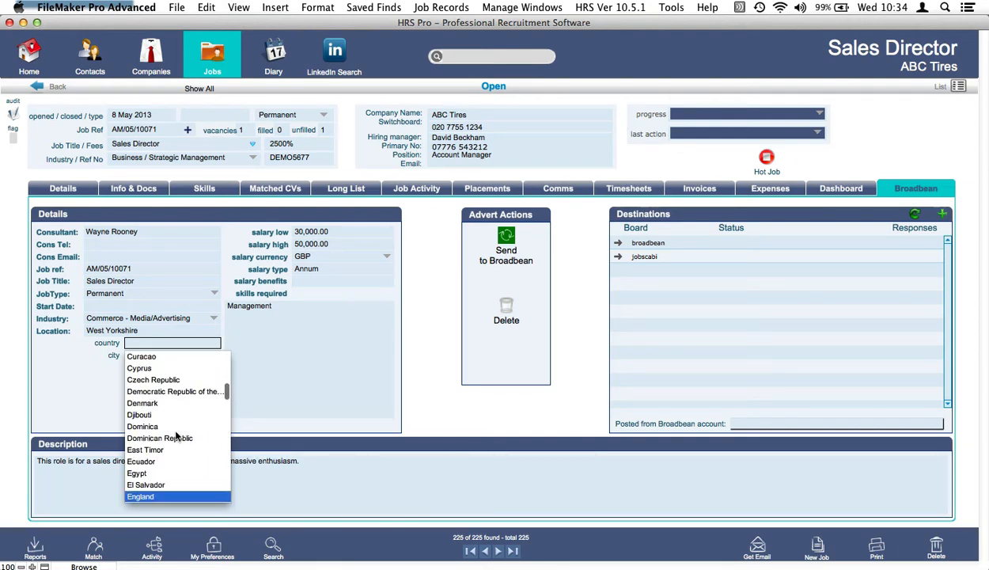
pyautogui.click(142, 495)
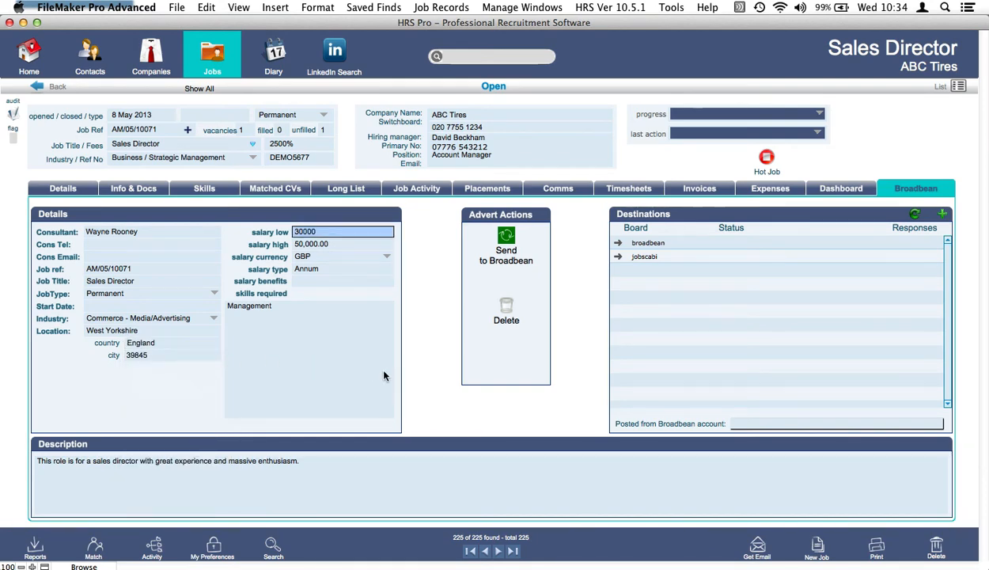
pyautogui.click(182, 355)
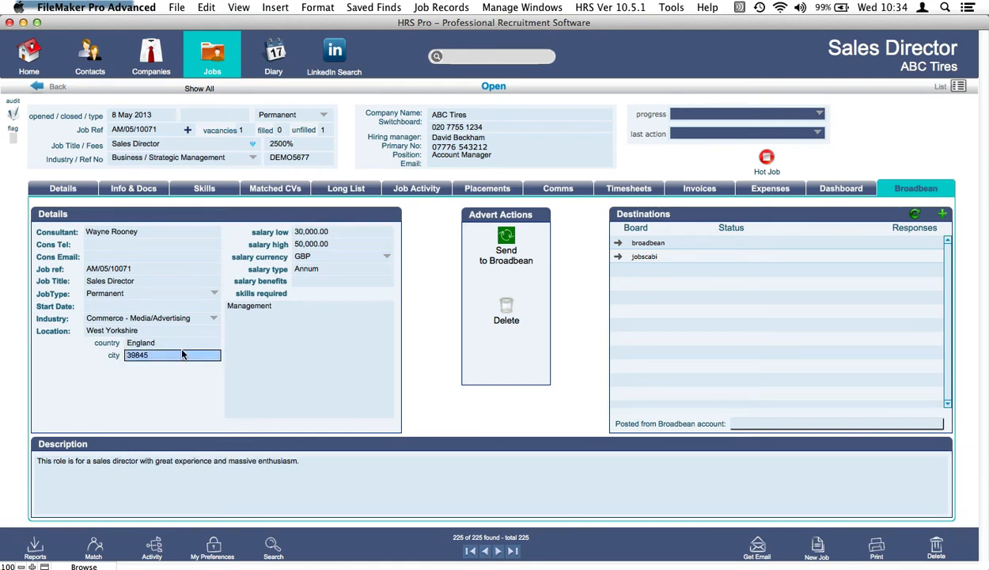
pyautogui.click(232, 365)
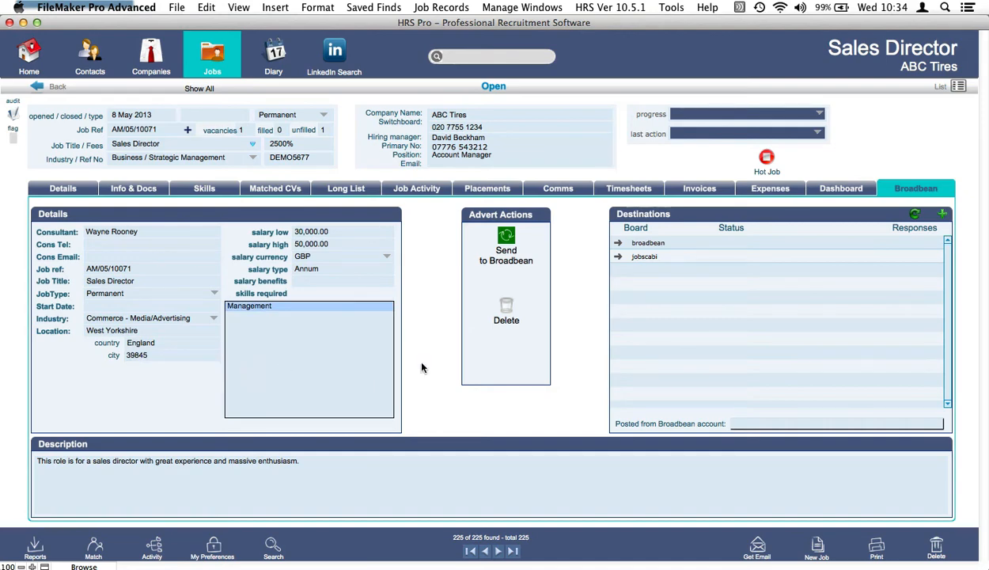
pyautogui.click(167, 354)
pyautogui.click(167, 354)
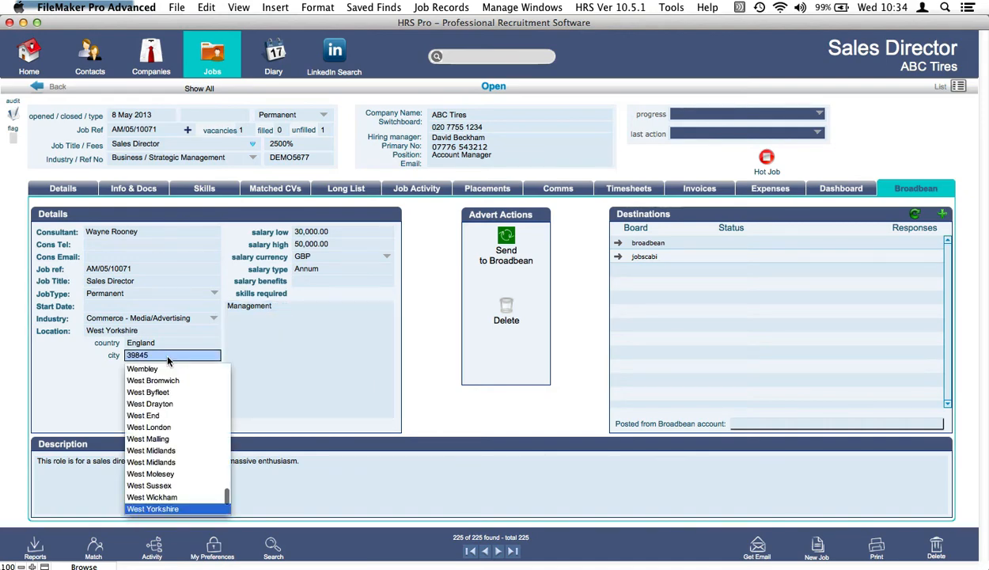
pyautogui.write('lo')
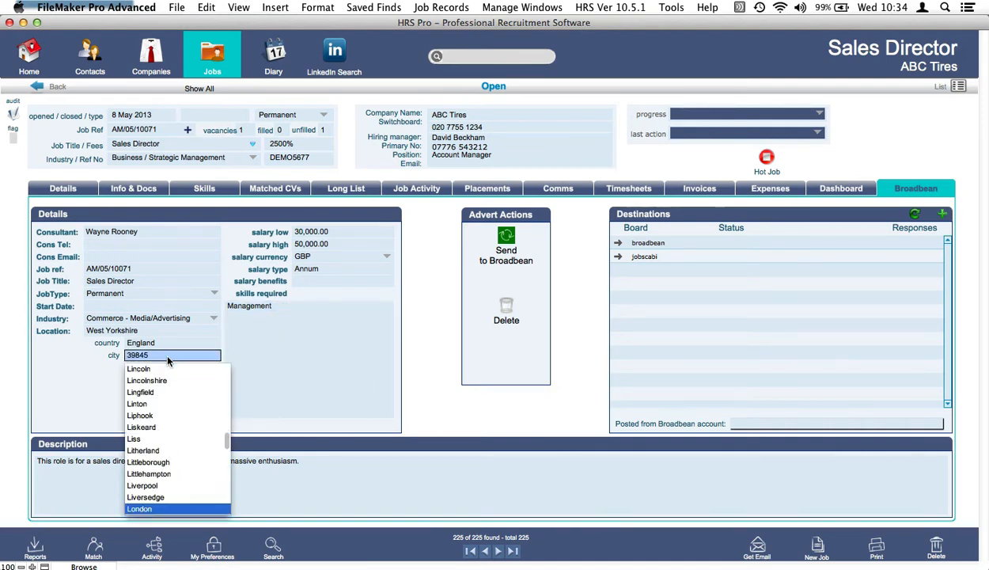
pyautogui.click(164, 509)
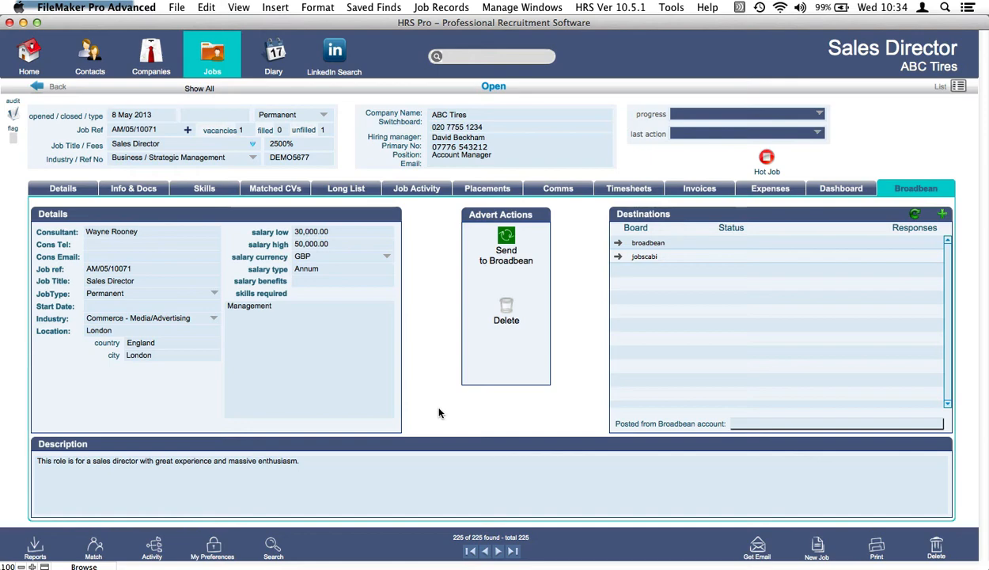
# Send the advert to Broadbean for broadbean and jobscabi, opening a new browser window.
pyautogui.click(509, 239)
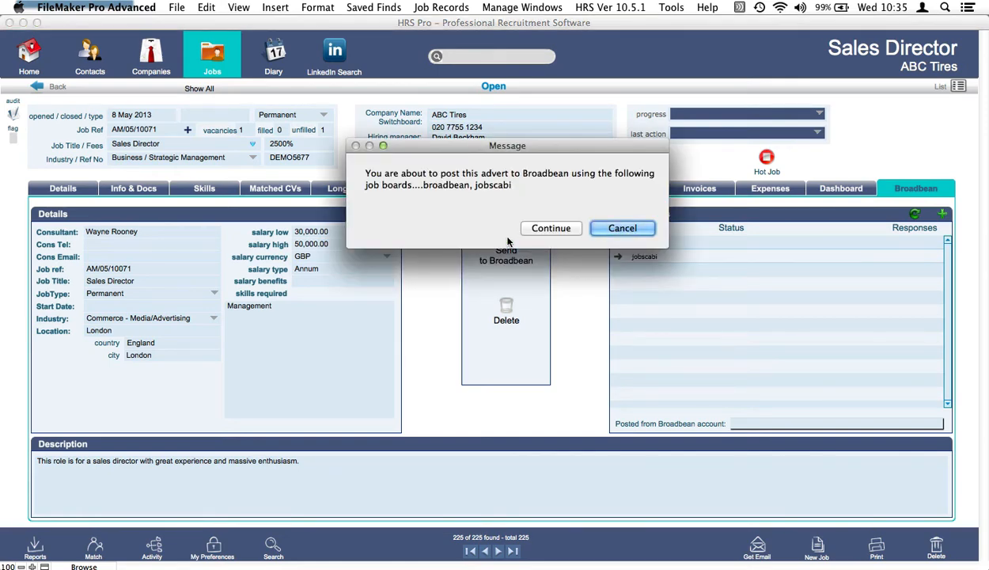
pyautogui.click(554, 229)
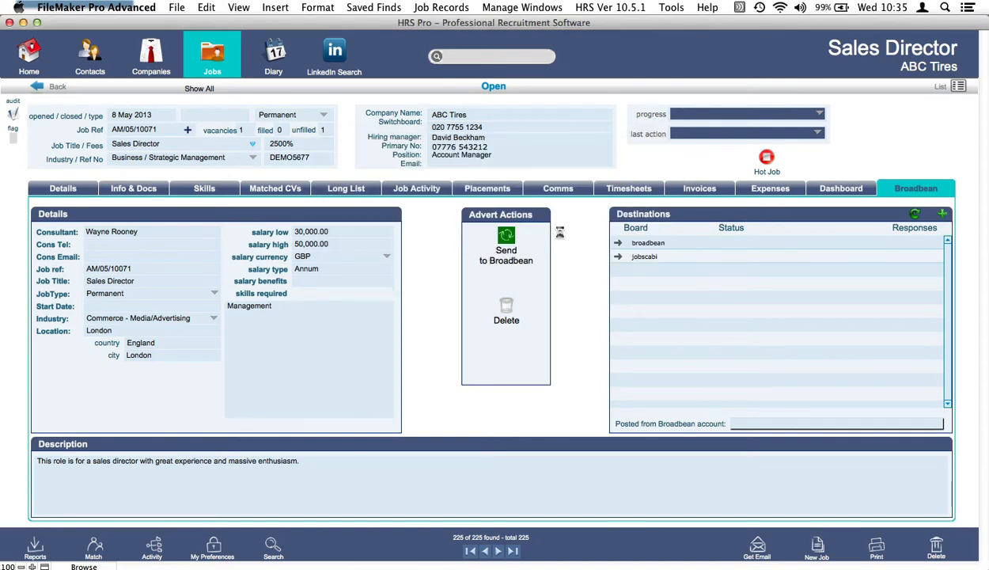
pyautogui.press('super+n')
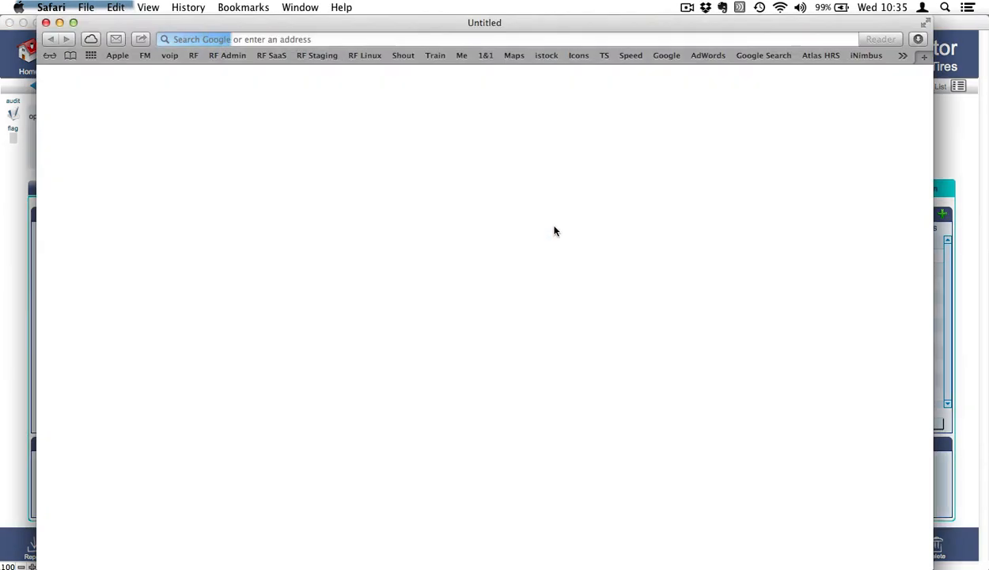
# Load the AdCourier broadcast page and continue with Broadbean Test Board and Jobs Cabinet ticked.
pyautogui.press('super+v')
pyautogui.press('Return')
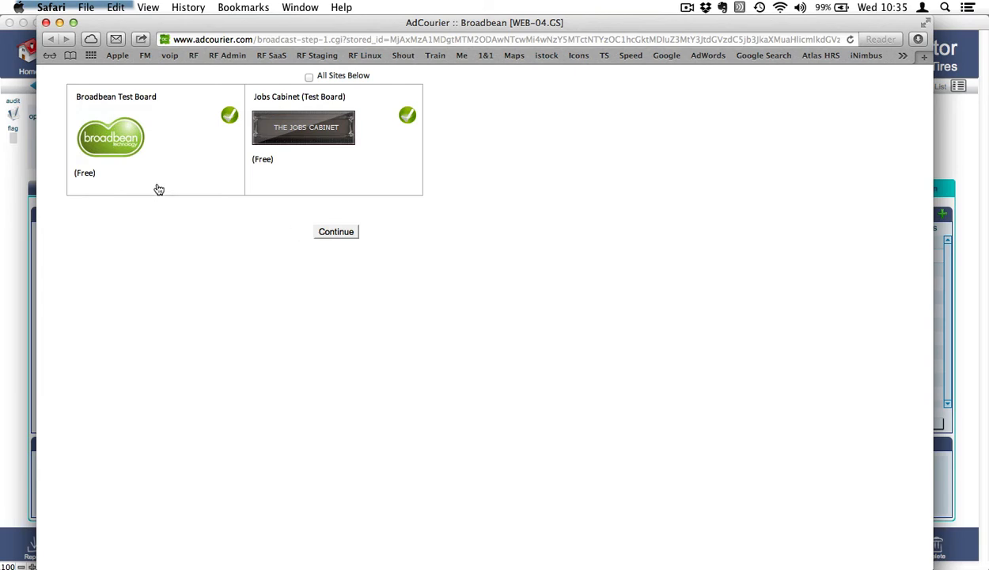
pyautogui.click(337, 233)
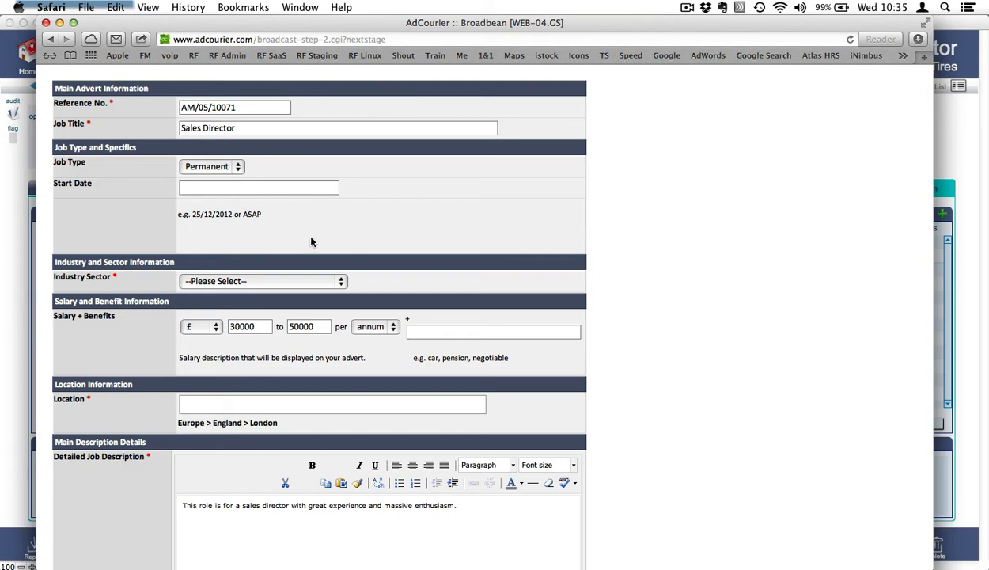
pyautogui.scroll(-5, 311, 240)
pyautogui.scroll(-3, 311, 240)
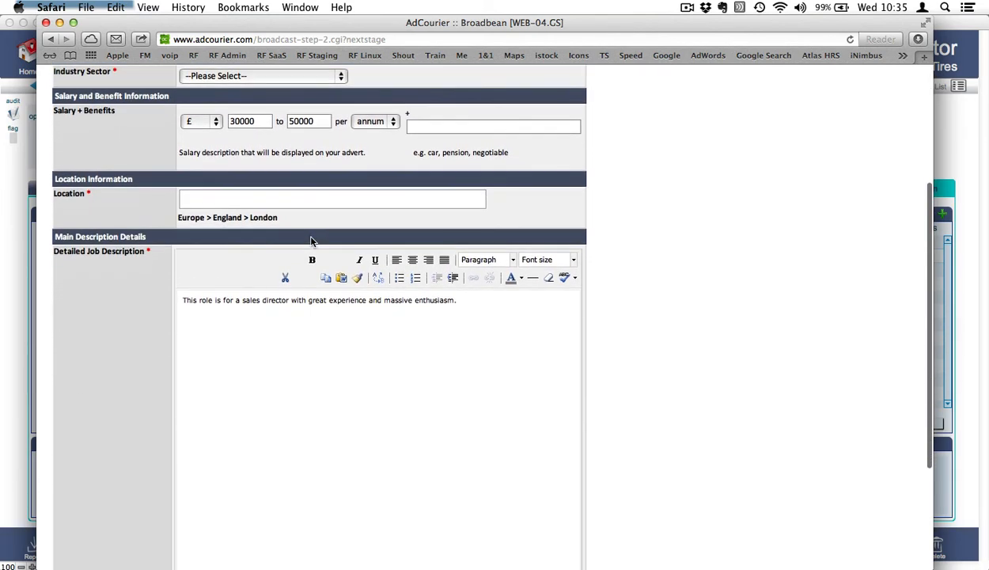
pyautogui.scroll(1, 253, 162)
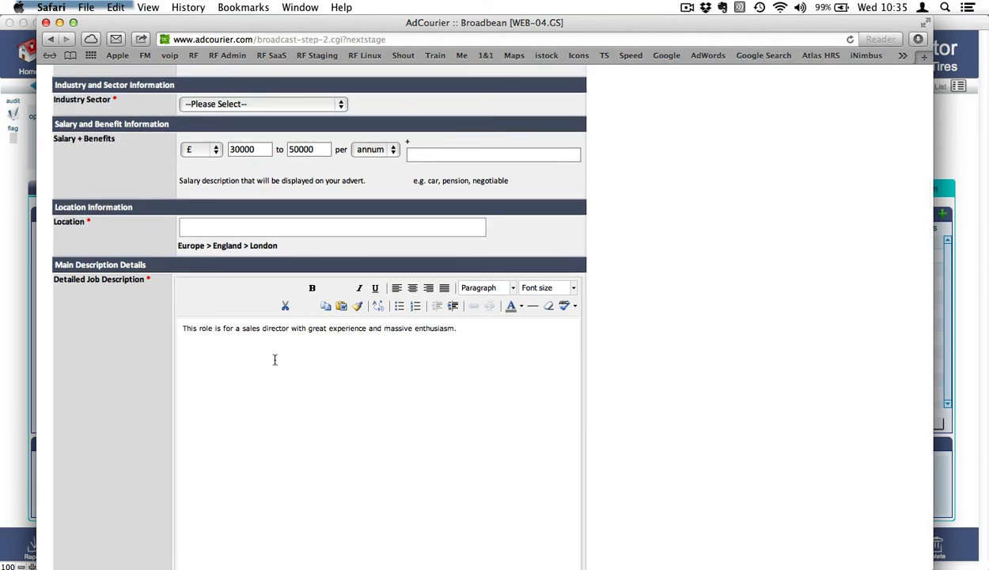
pyautogui.scroll(-10, 274, 360)
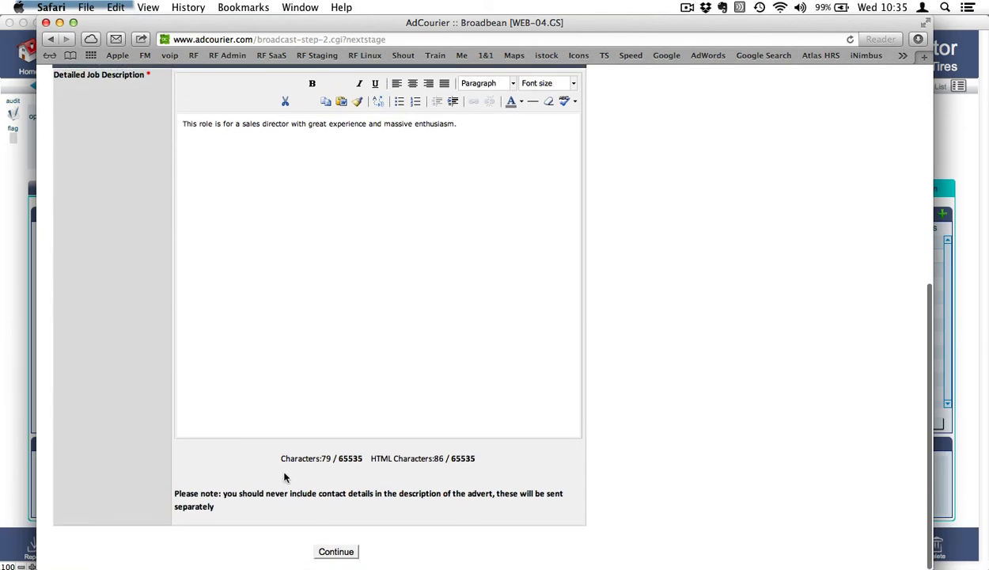
pyautogui.scroll(10, 285, 475)
pyautogui.scroll(-10, 297, 483)
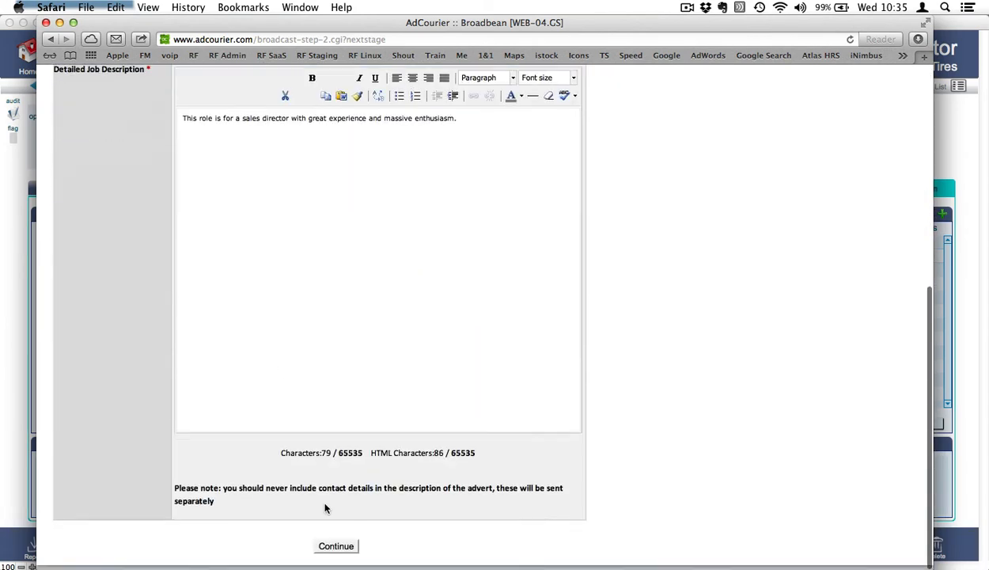
pyautogui.click(335, 546)
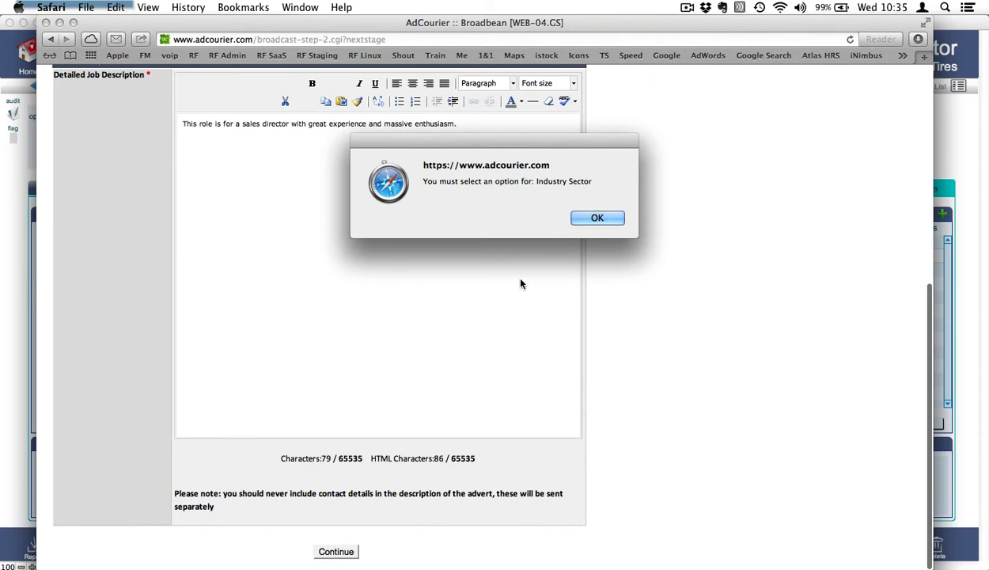
pyautogui.click(596, 219)
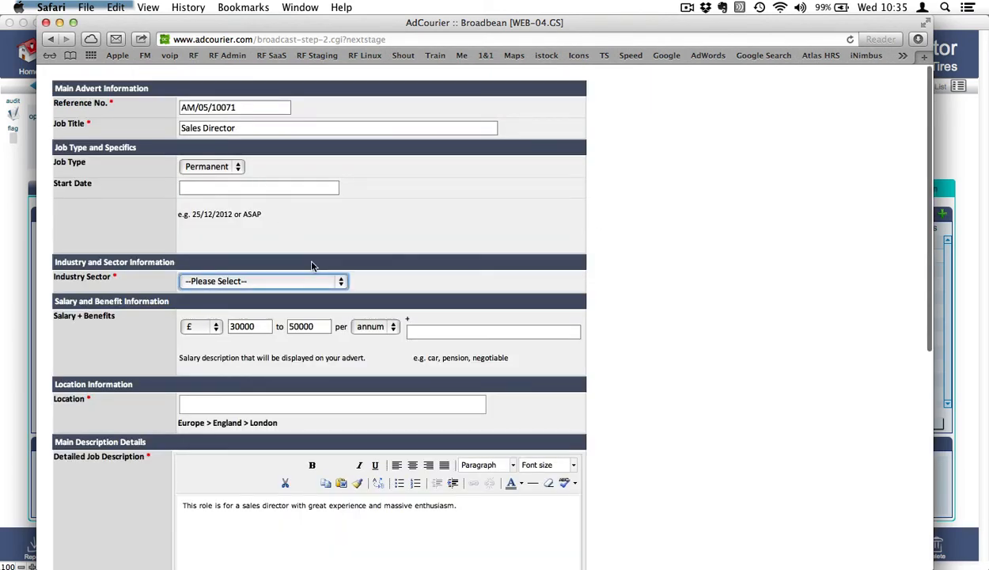
# Choose Manufacturing and Production as the industry sector and continue to the review page.
pyautogui.click(279, 280)
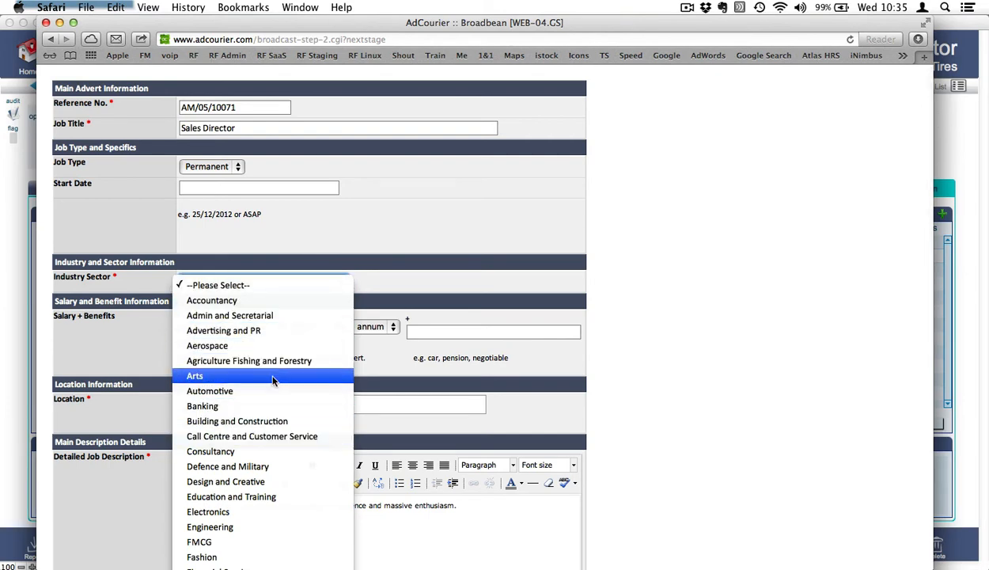
pyautogui.scroll(-5, 271, 490)
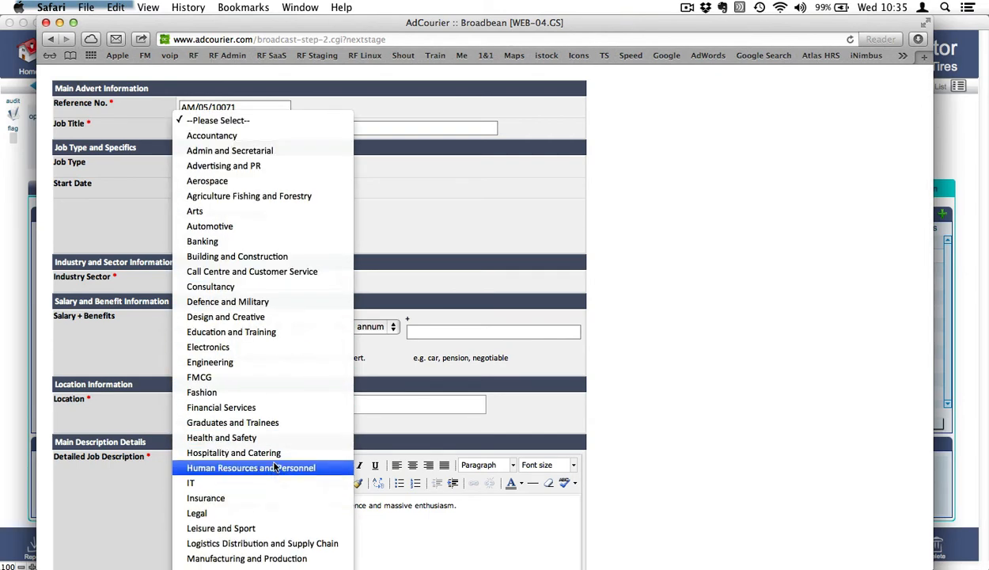
pyautogui.scroll(-3, 269, 529)
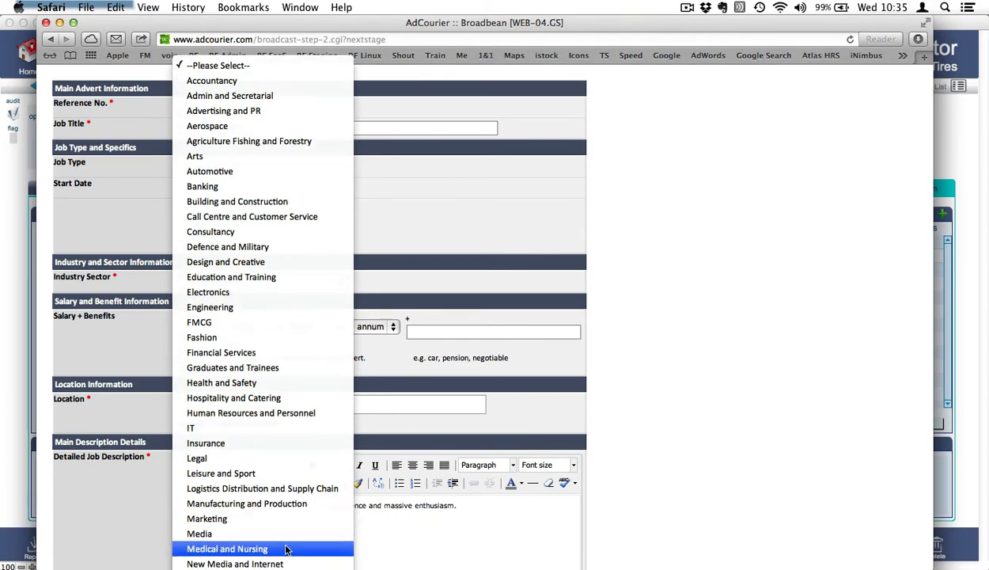
pyautogui.click(274, 505)
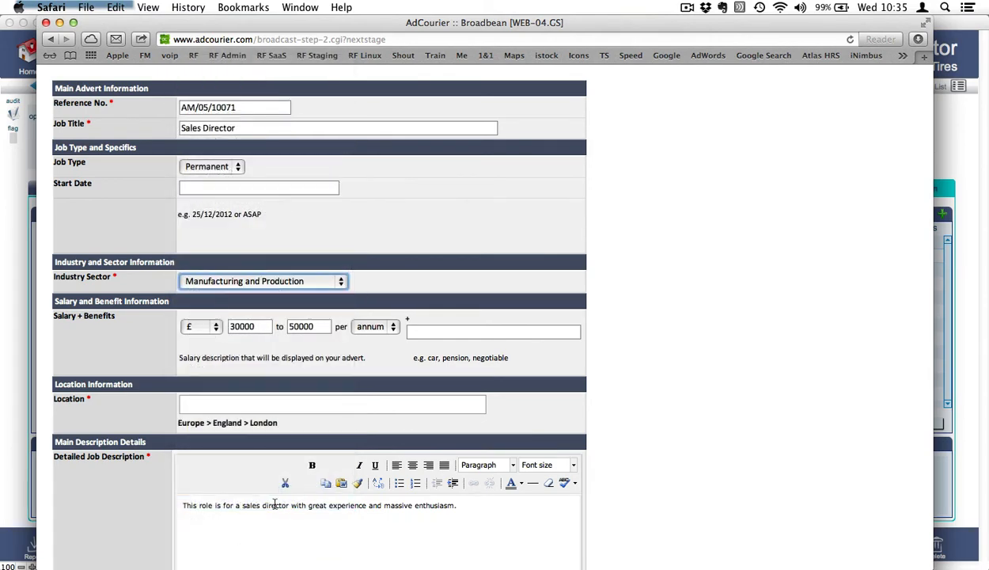
pyautogui.scroll(-10, 585, 538)
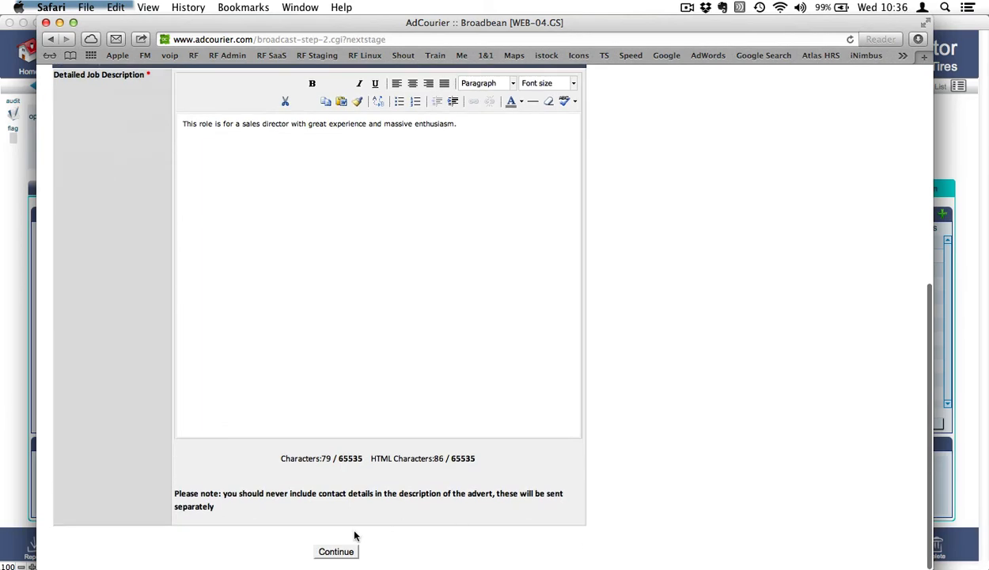
pyautogui.click(337, 552)
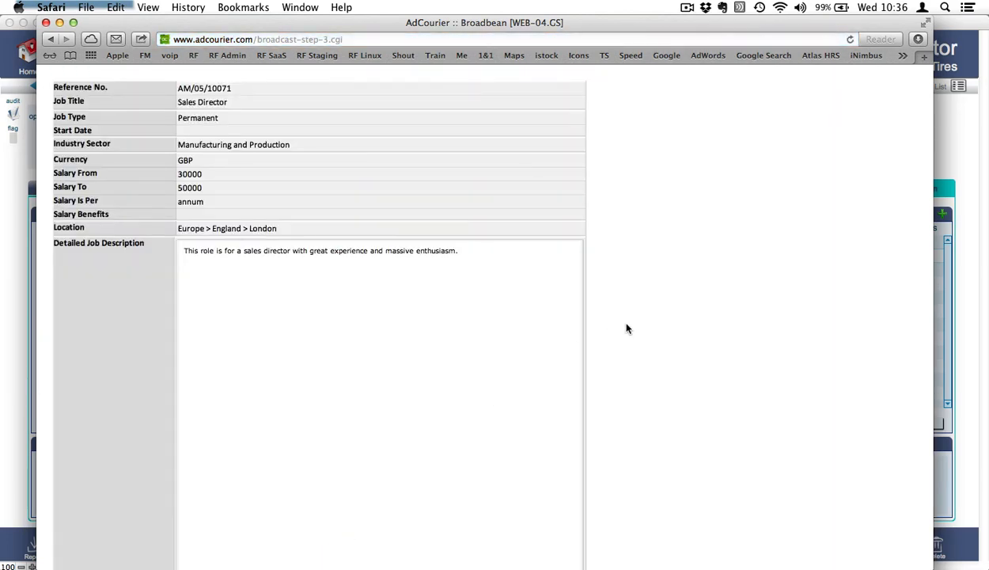
# Send the Sales Director advert from the bottom of the review page.
pyautogui.scroll(-10, 626, 329)
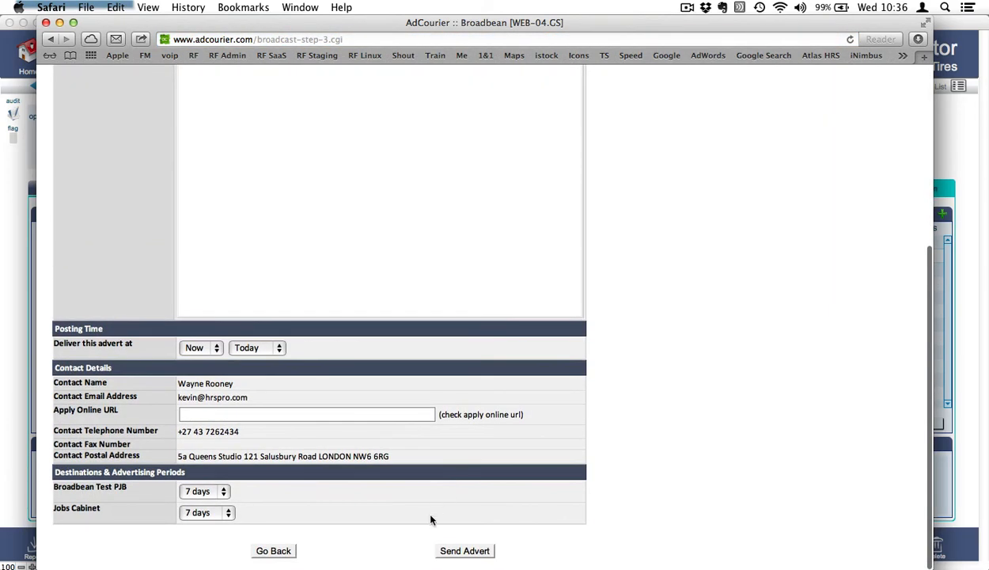
pyautogui.click(465, 551)
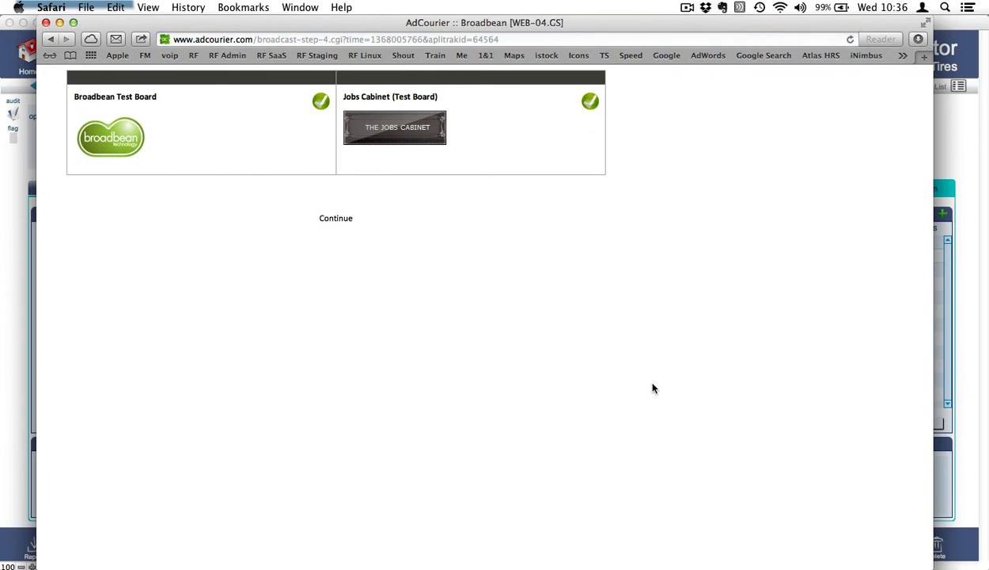
# Continue past the posting confirmation to the client.com job page.
pyautogui.click(340, 220)
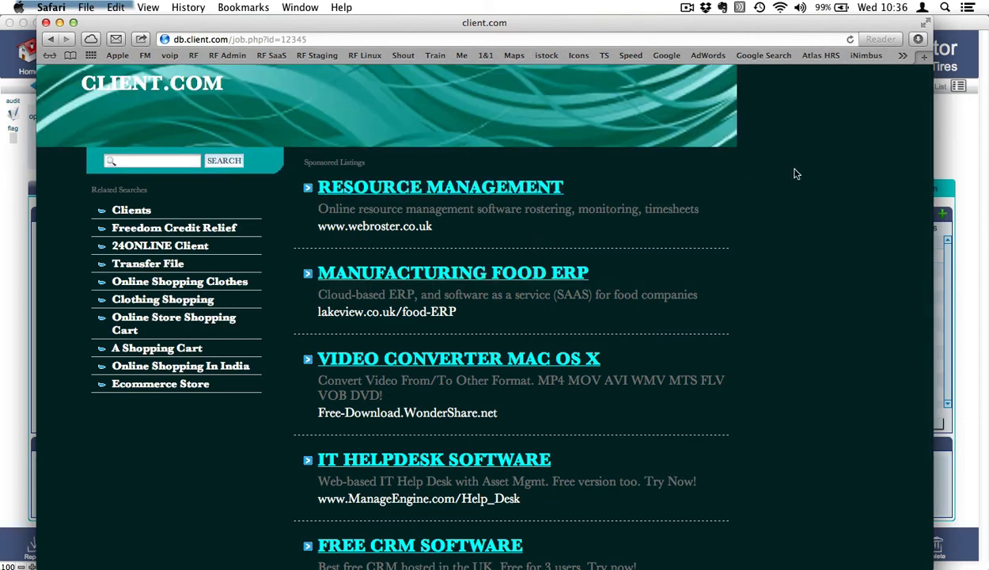
# Confirm in HRS Pro that broadbean and jobscabi show Being delivered, then return to AdCourier in Safari.
pyautogui.press('super+Tab')
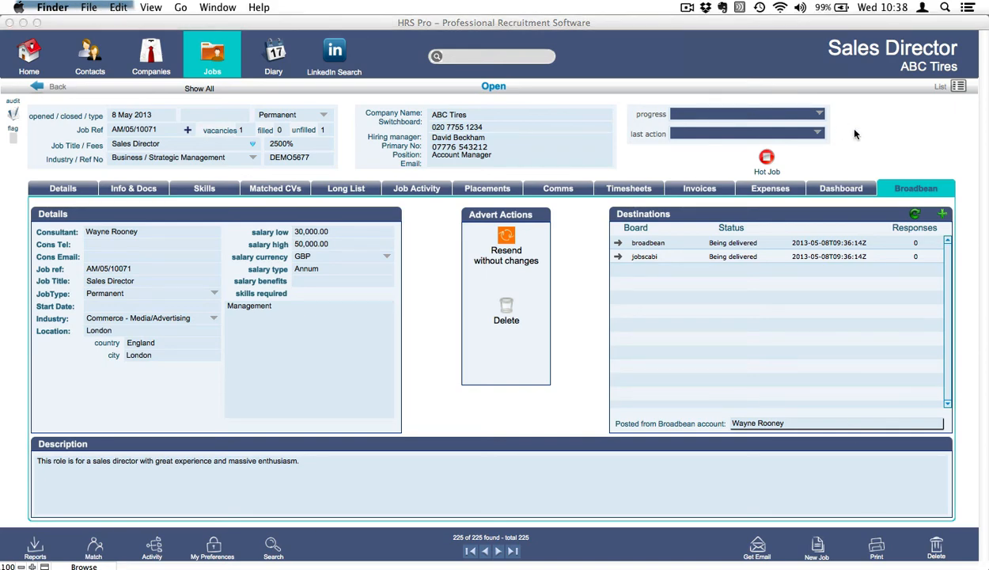
pyautogui.click(855, 134)
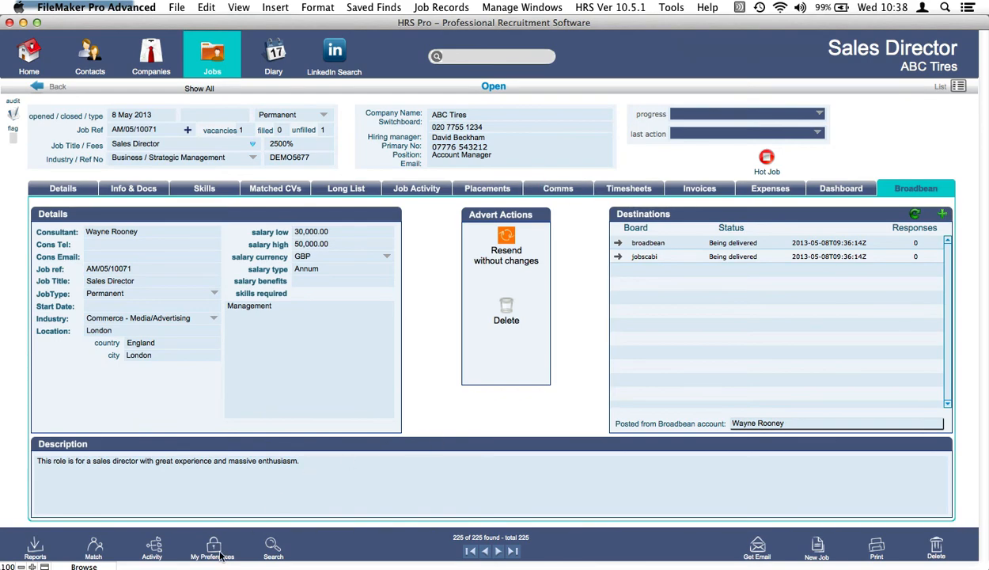
pyautogui.click(152, 558)
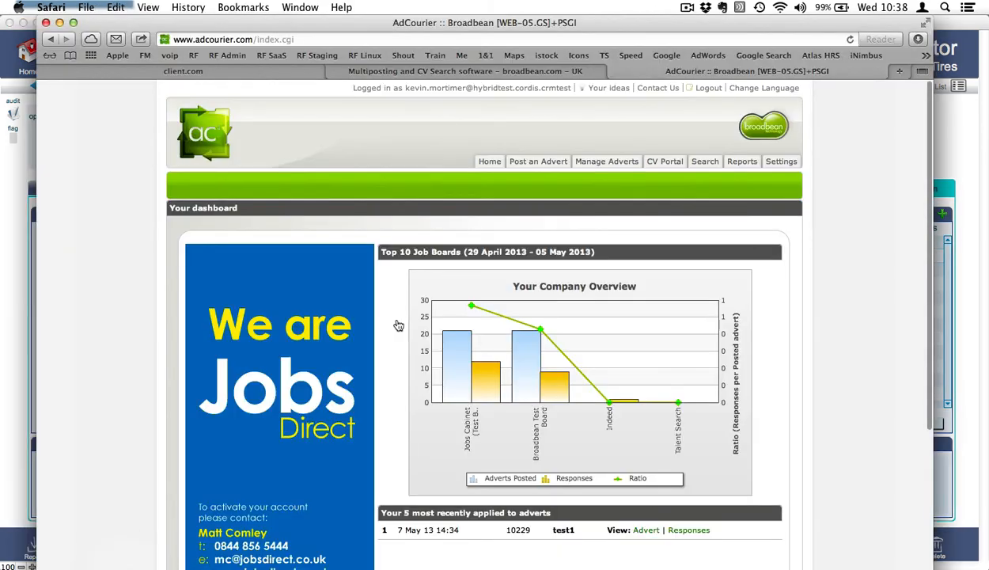
# Open the Sales Director advert from Manage Adverts, check its Responses (none yet), and return to the Advert tab.
pyautogui.click(614, 164)
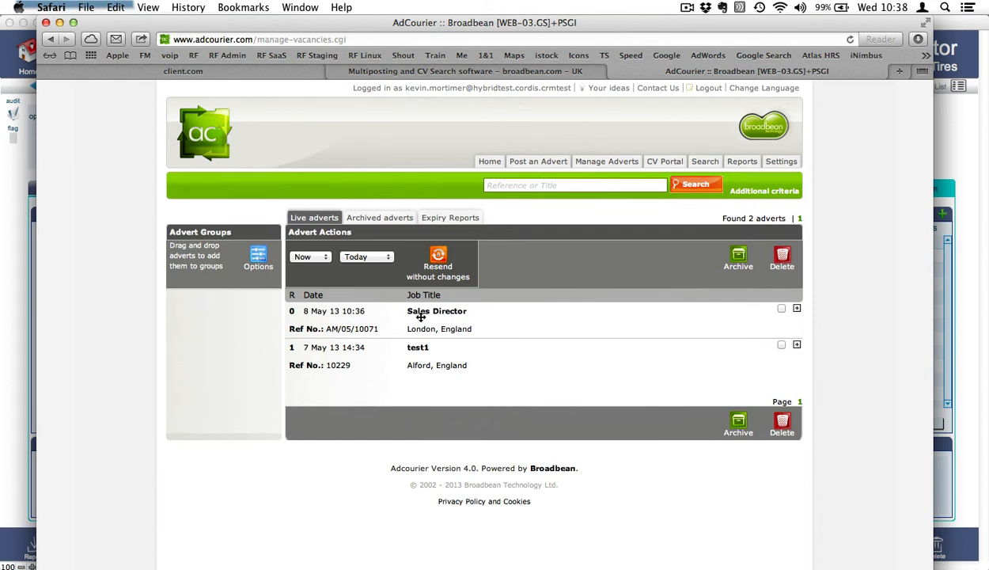
pyautogui.click(451, 314)
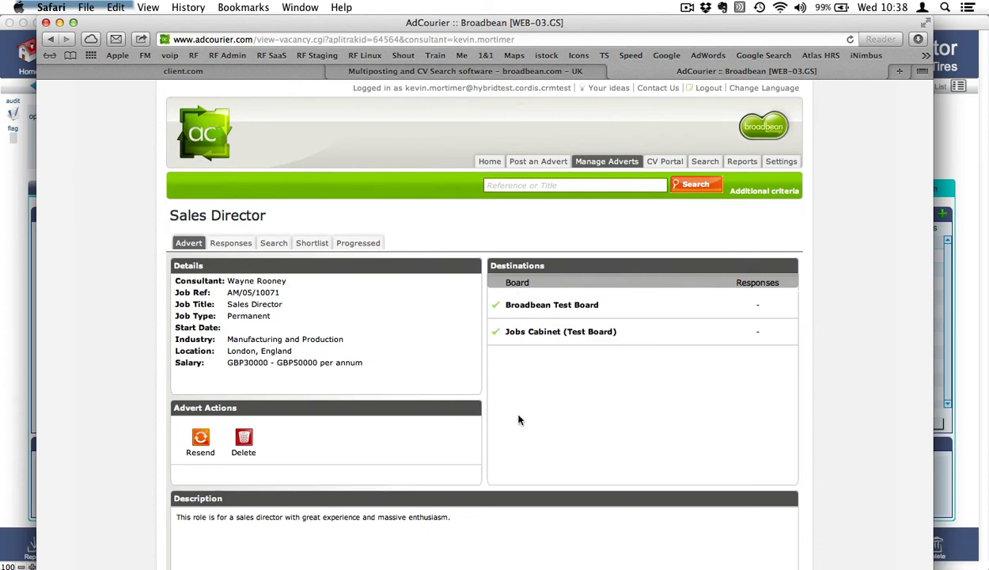
pyautogui.scroll(-3, 377, 475)
pyautogui.scroll(2, 372, 451)
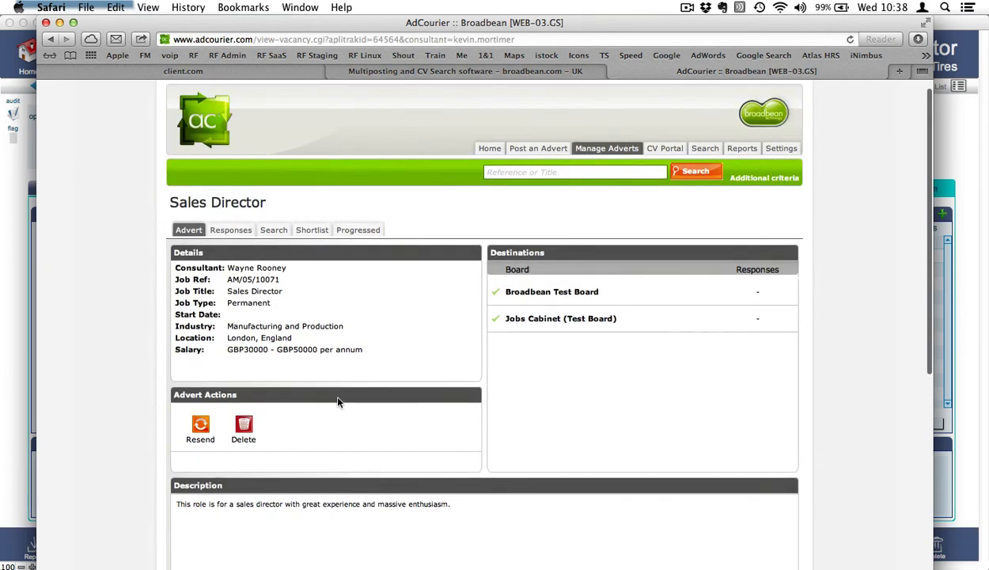
pyautogui.click(235, 230)
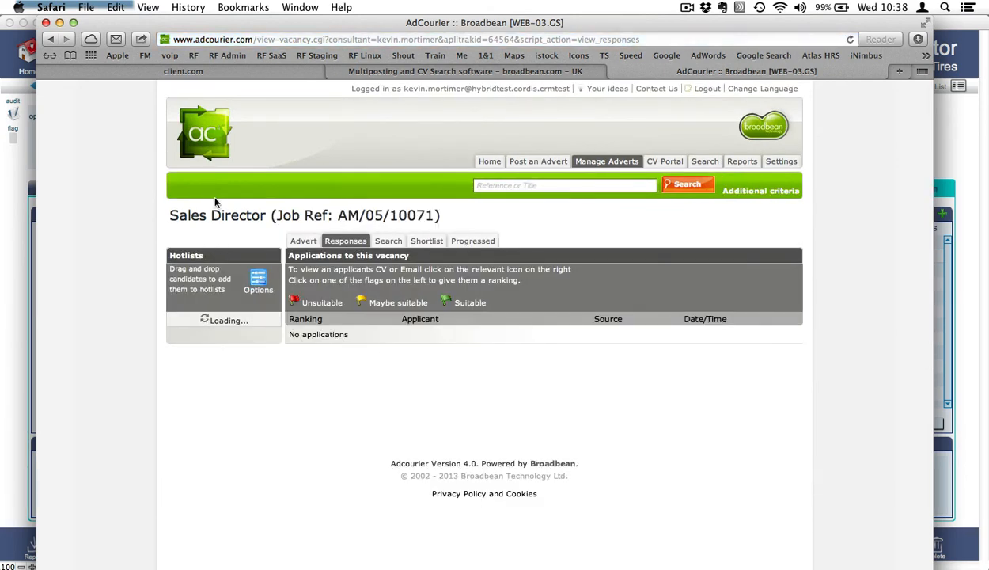
pyautogui.click(303, 240)
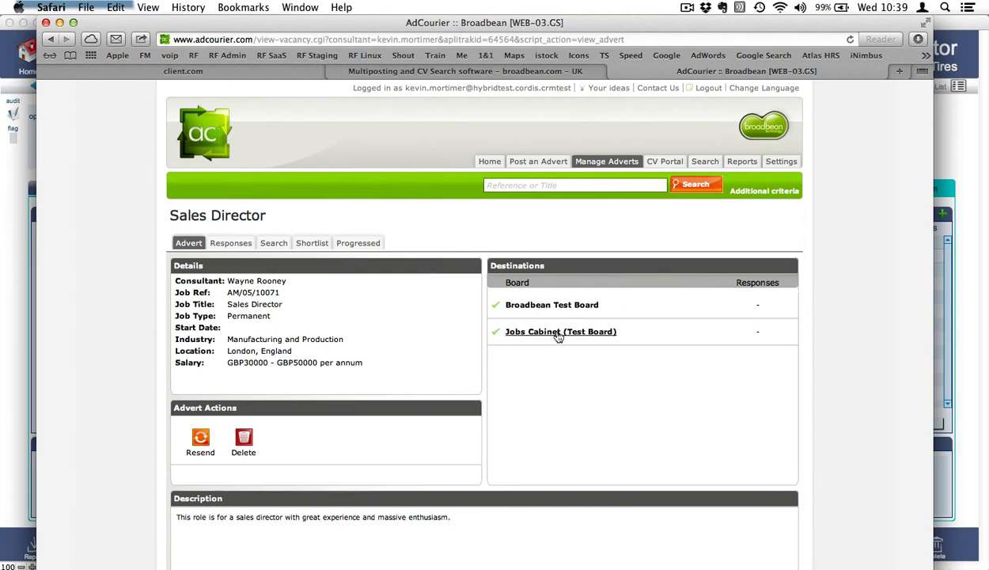
# Open the Sales Director advert on Jobs Cabinet, start an application, and enter the applicant's contact e-mail.
pyautogui.click(559, 333)
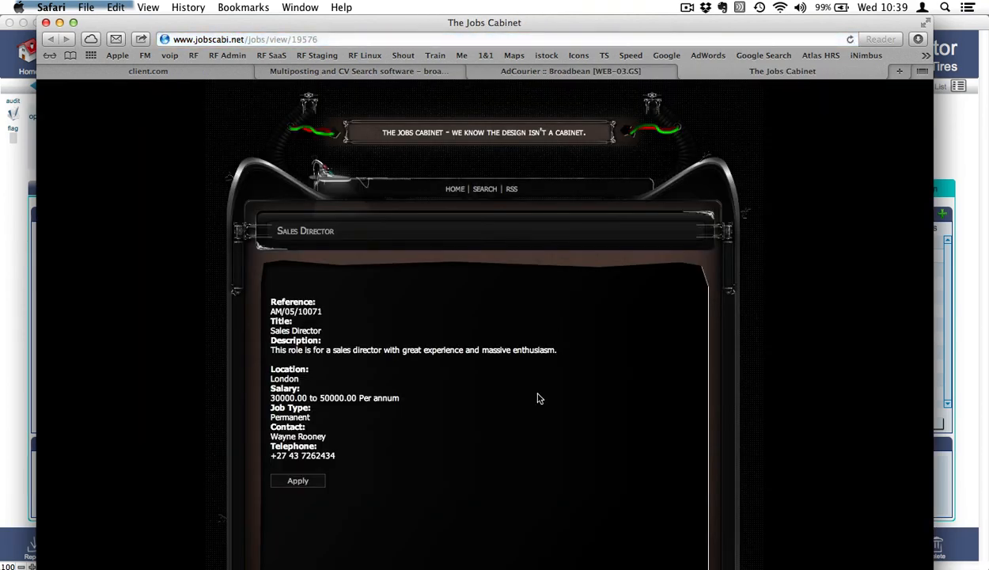
pyautogui.scroll(-1, 516, 431)
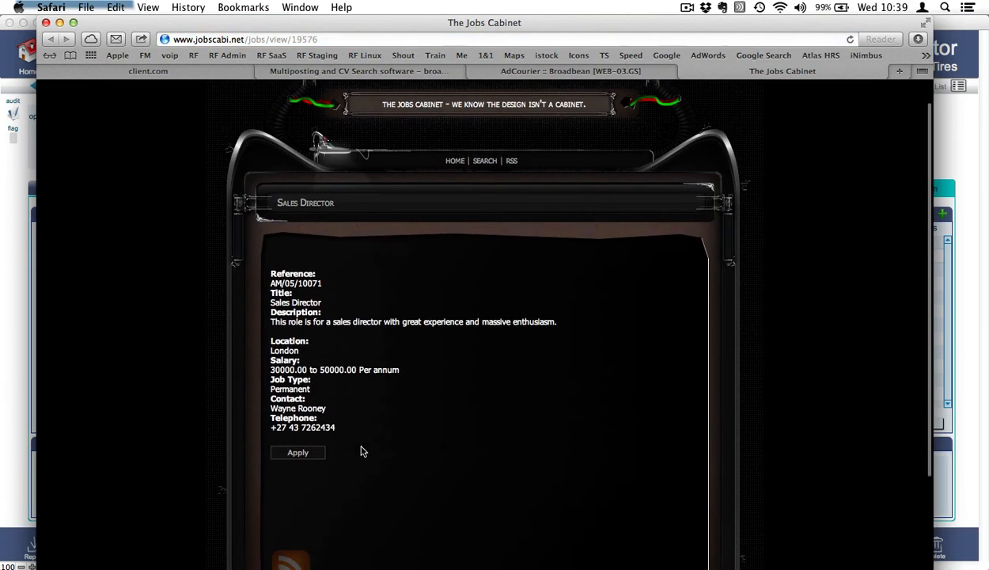
pyautogui.click(302, 455)
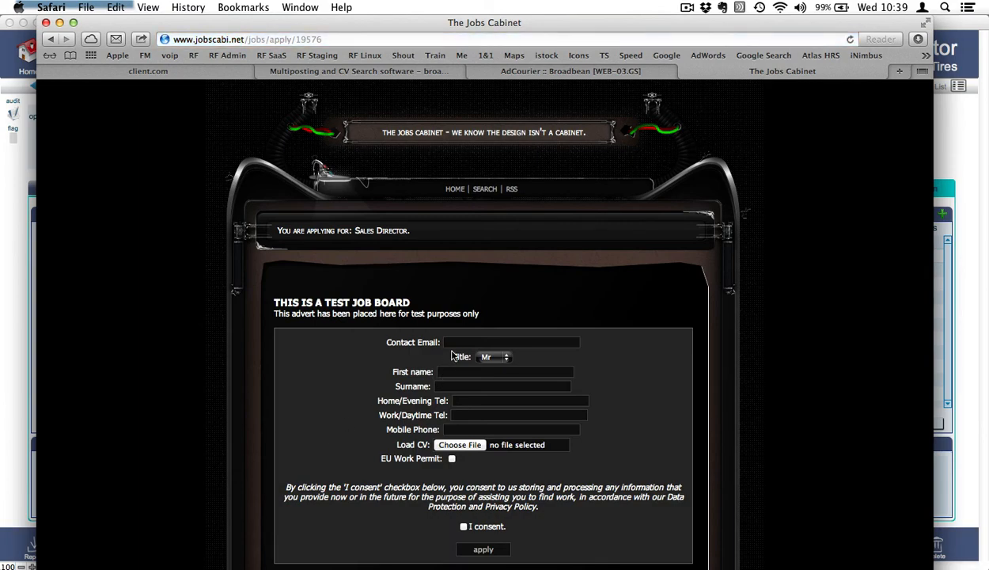
pyautogui.click(448, 336)
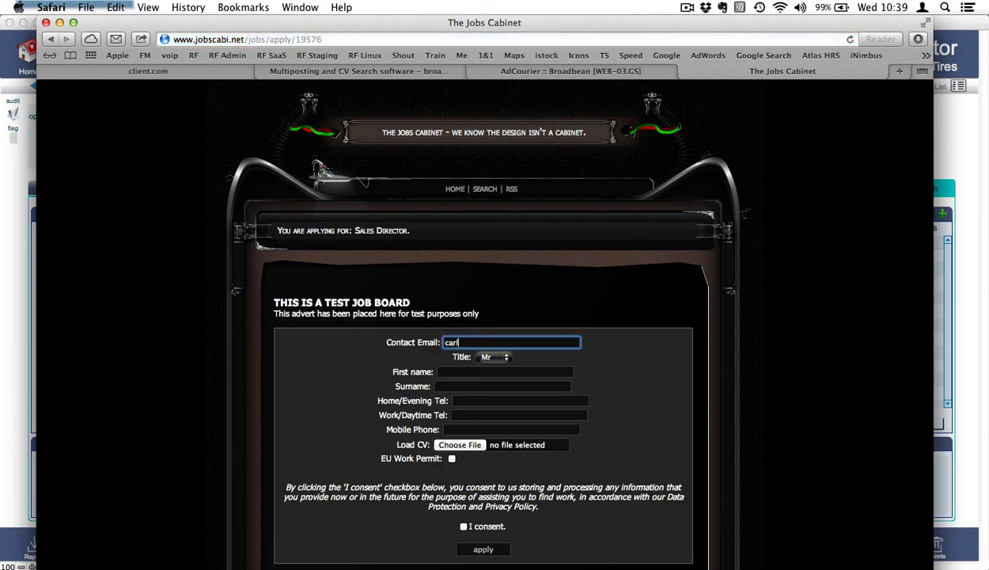
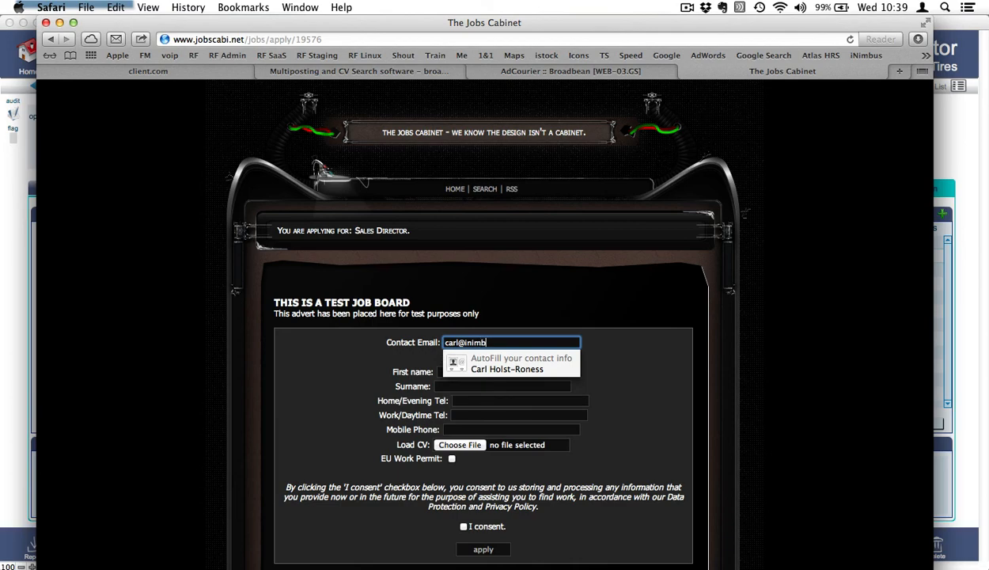
pyautogui.click(697, 366)
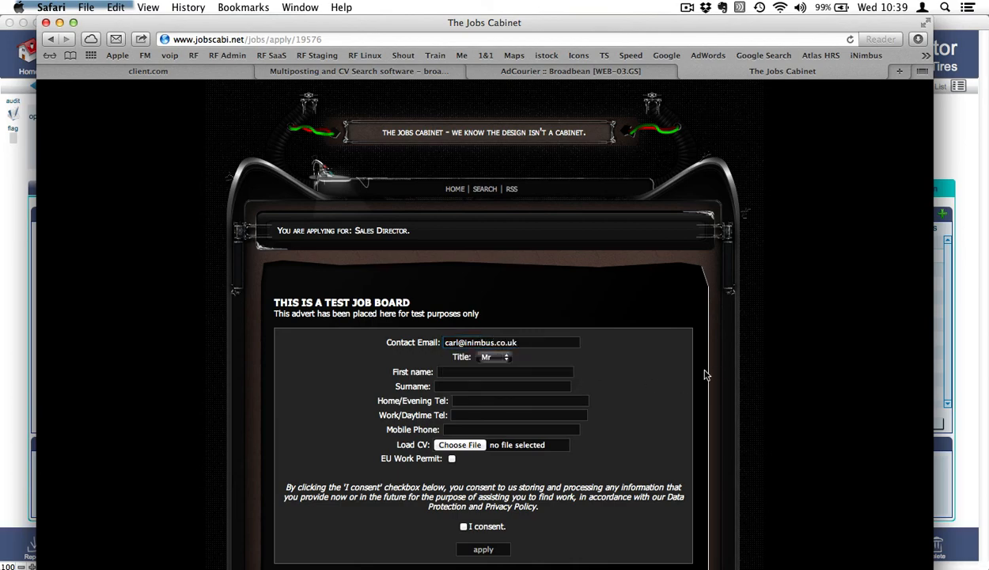
# Fill in the applicant's first name and home, daytime and mobile phone numbers.
pyautogui.click(490, 371)
pyautogui.write('Carl')
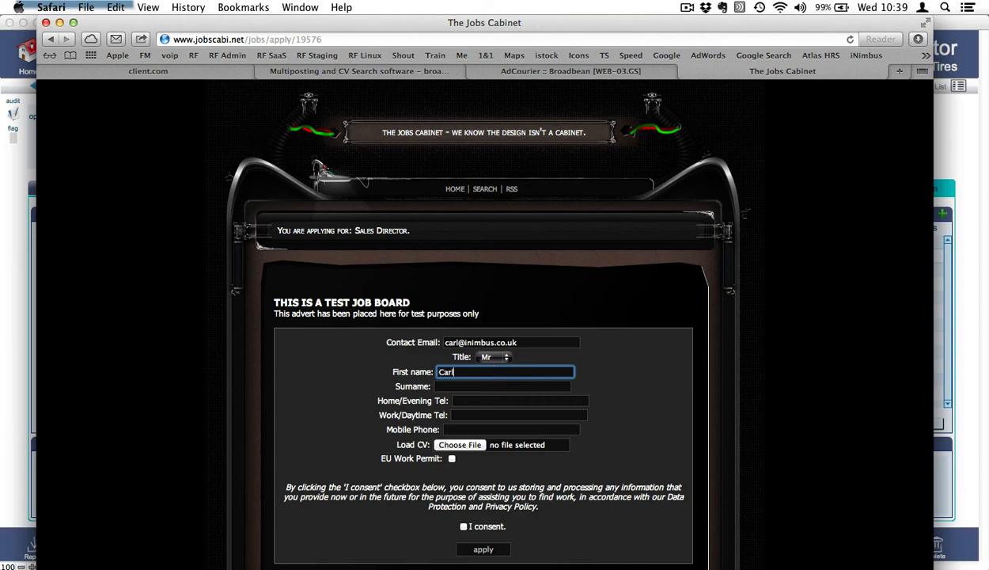
pyautogui.press('Tab')
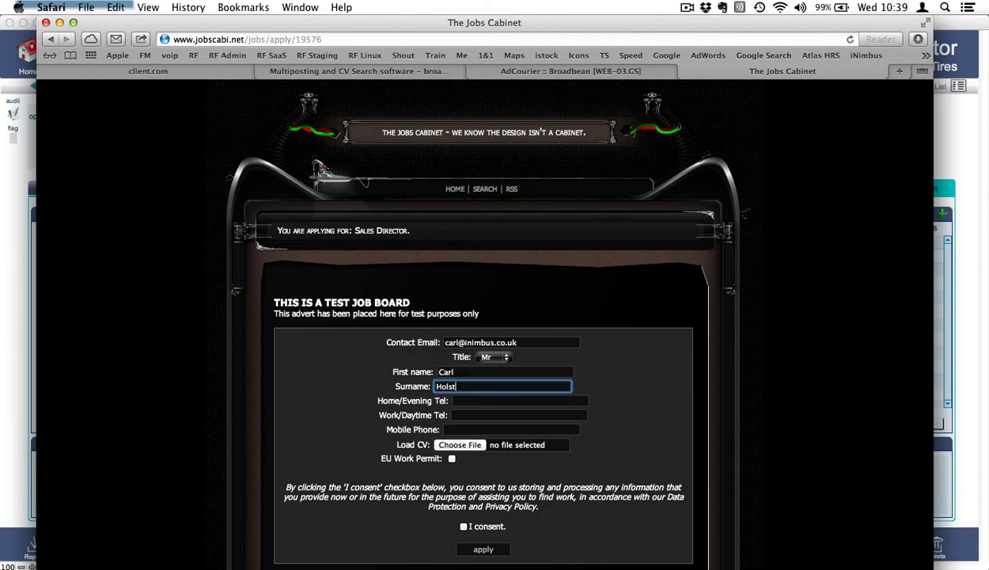
pyautogui.press('Tab')
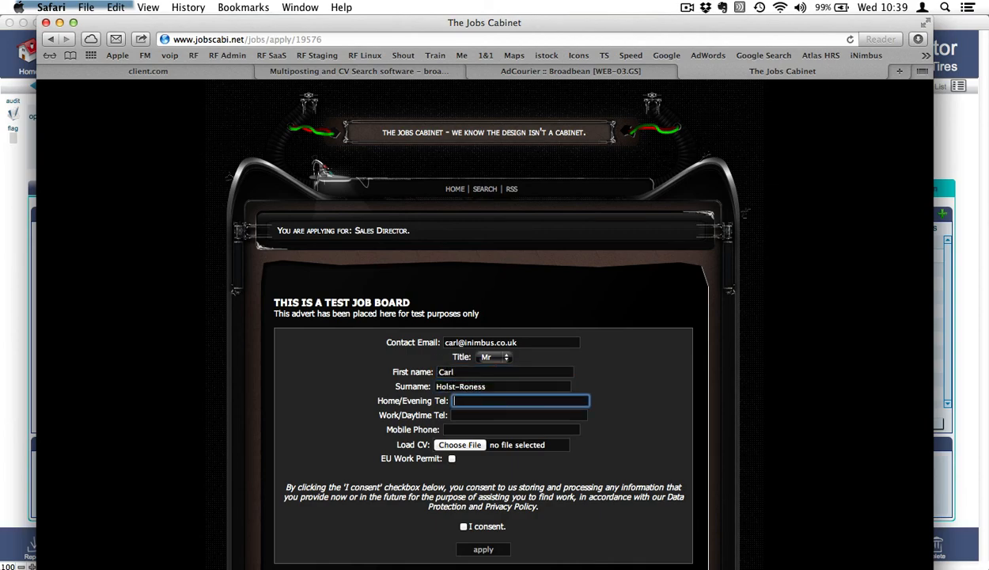
pyautogui.click(536, 413)
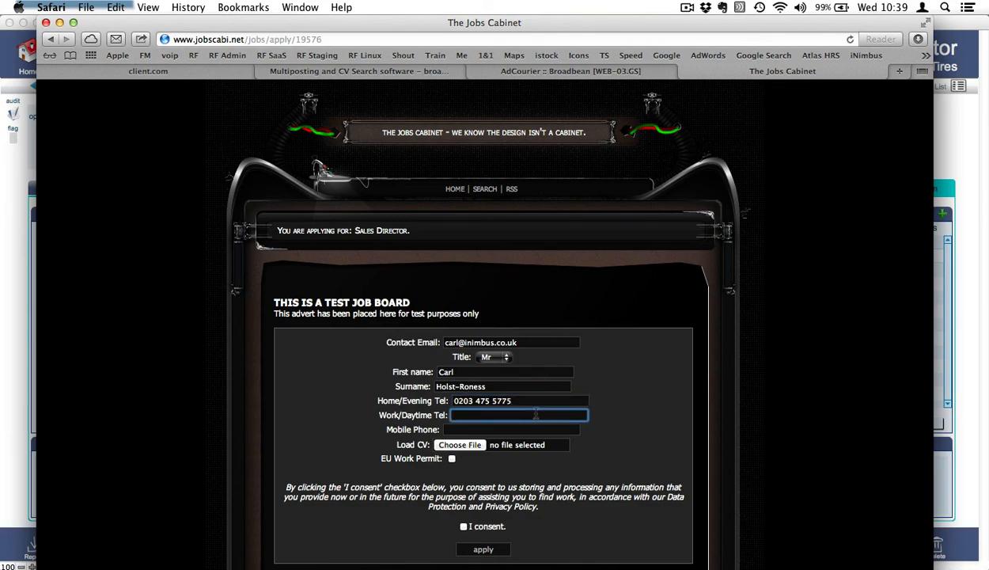
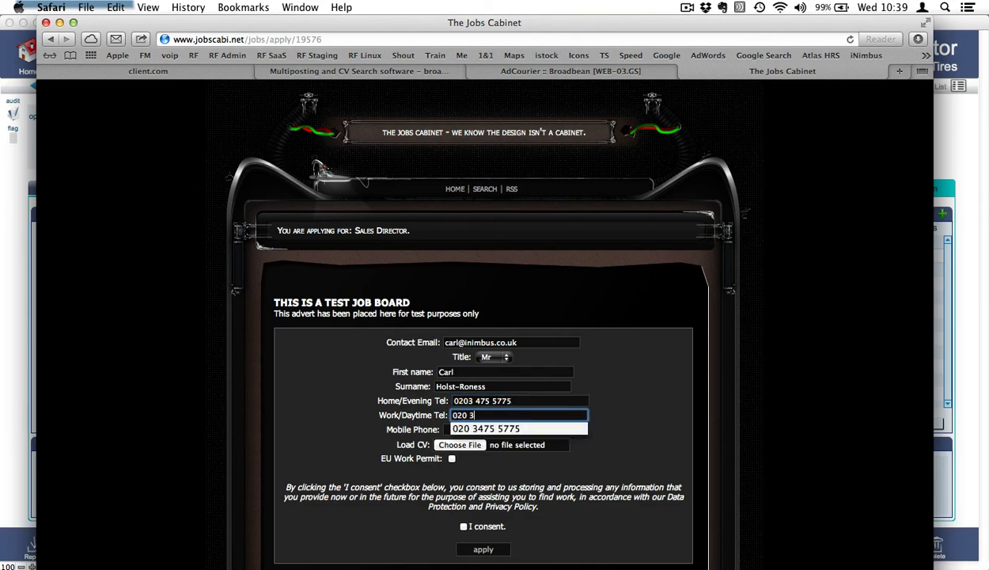
pyautogui.click(557, 429)
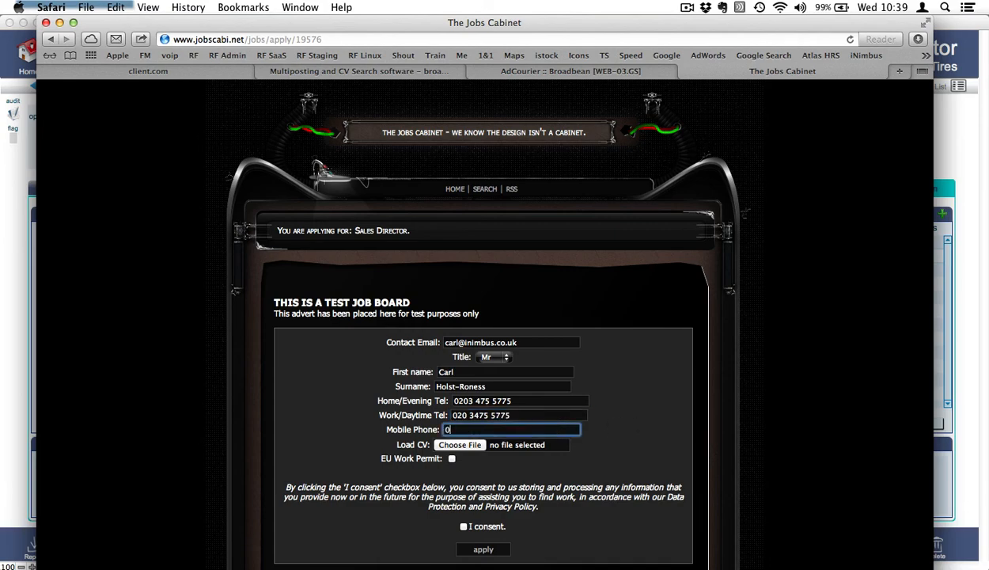
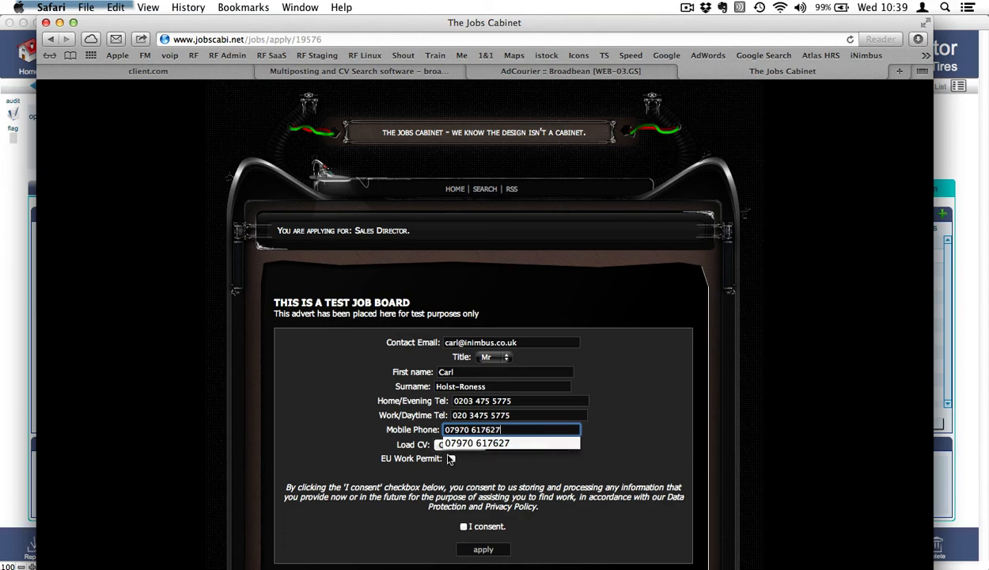
# Tick EU Work Permit and data-processing consent, then start choosing a CV file.
pyautogui.click(452, 458)
pyautogui.click(464, 526)
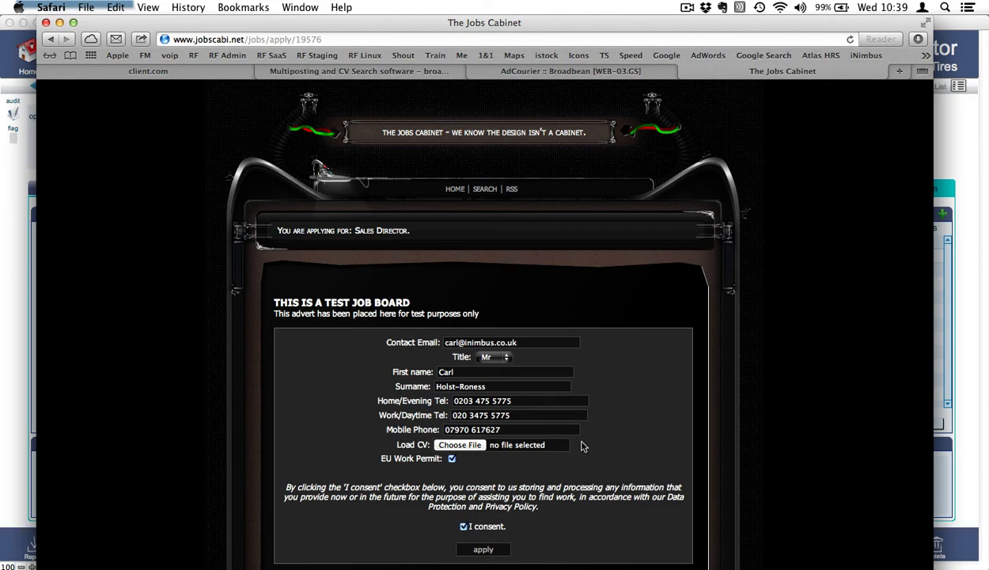
pyautogui.click(464, 445)
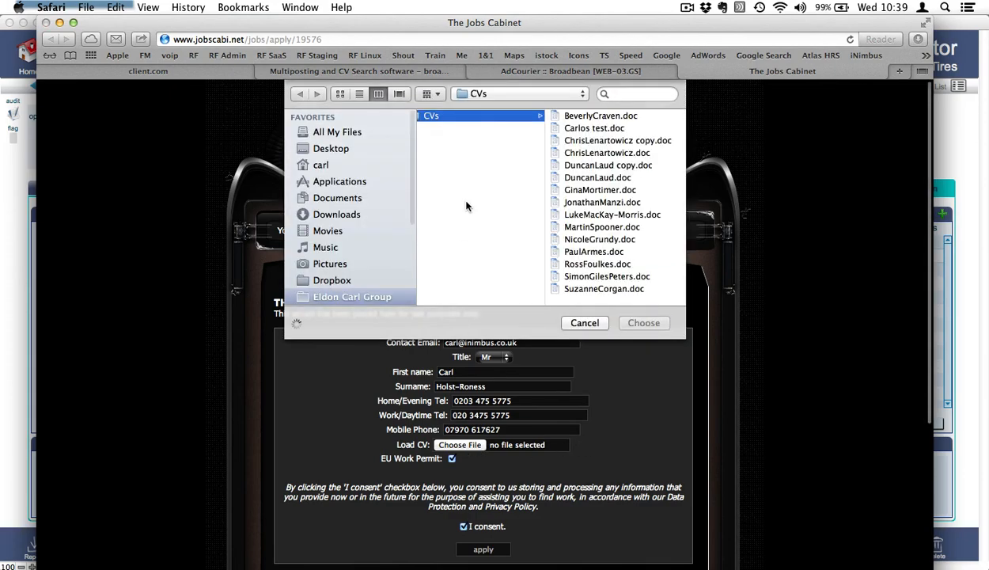
# Attach the applicant's CV .doc from the Desktop to the application.
pyautogui.click(326, 148)
pyautogui.click(471, 116)
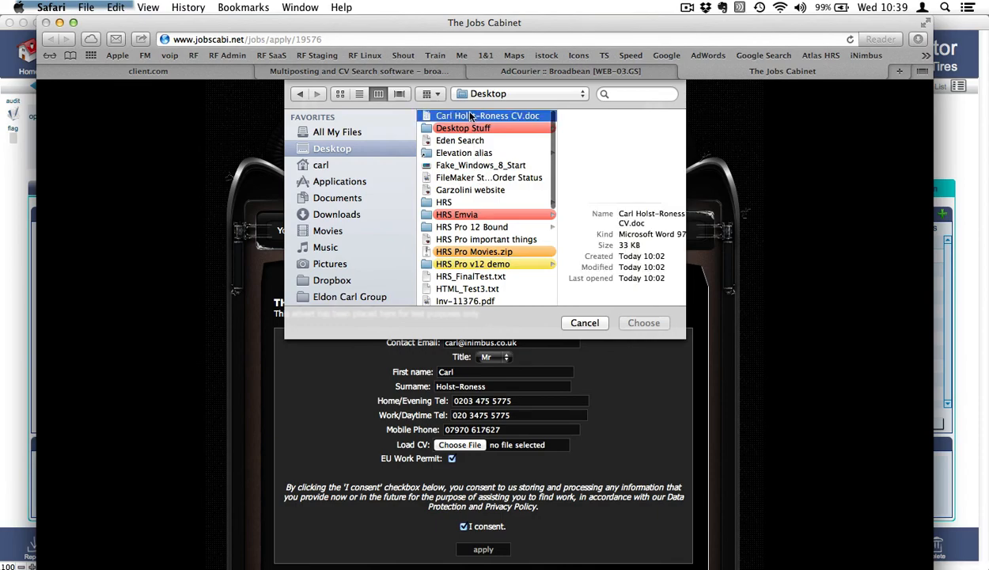
pyautogui.click(644, 323)
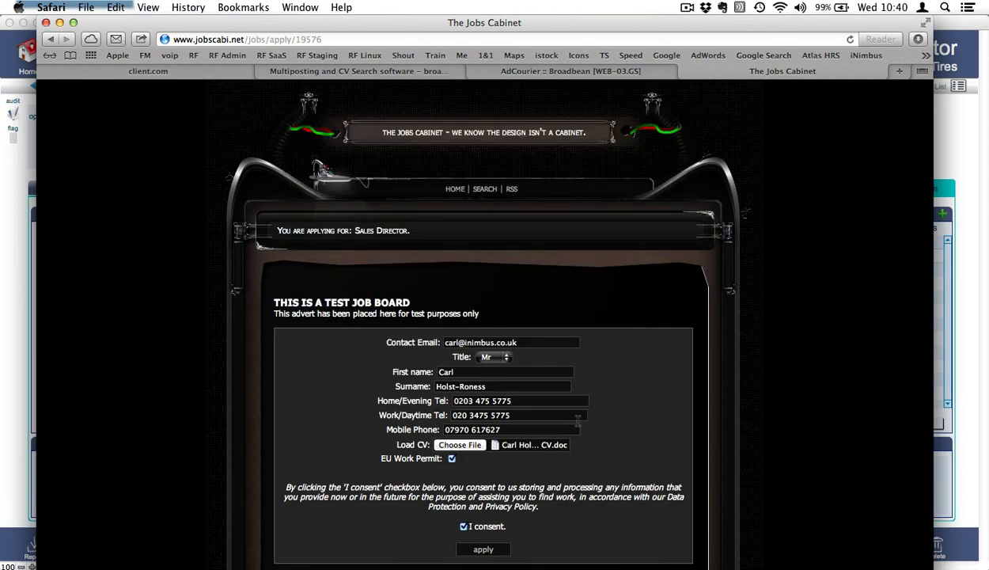
# Submit the Jobs Cabinet application and go back to the AdCourier advert page.
pyautogui.scroll(-3, 489, 554)
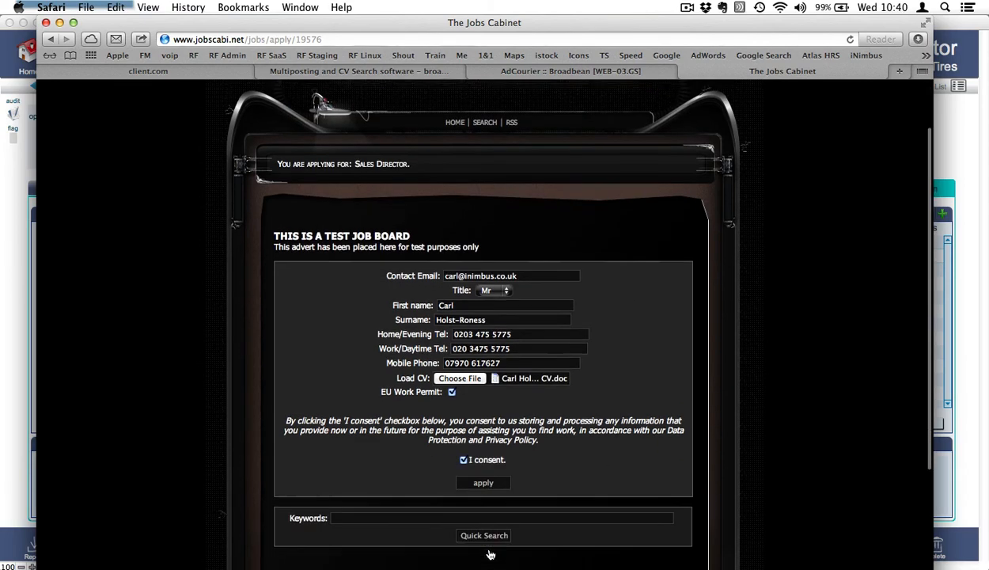
pyautogui.click(481, 442)
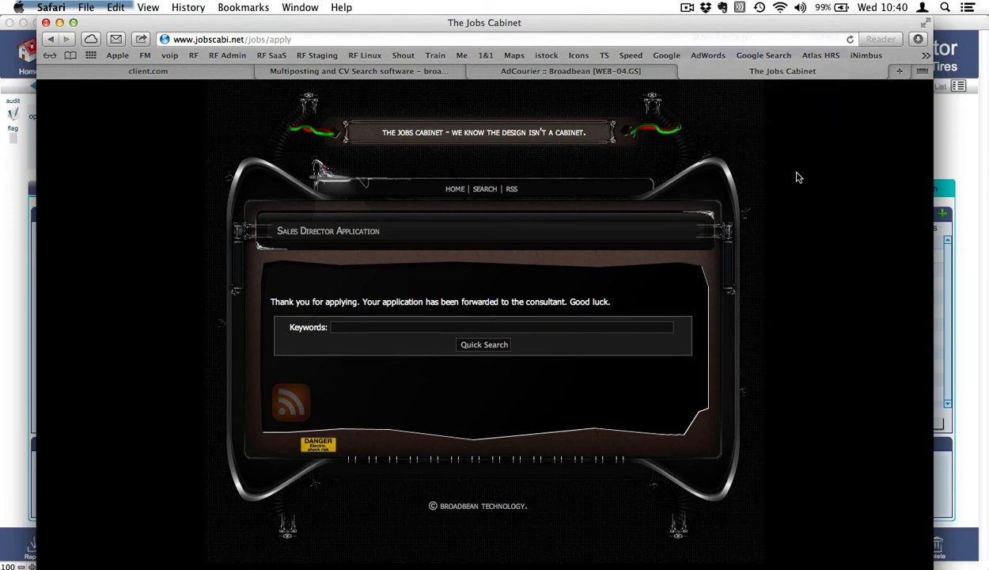
pyautogui.click(620, 73)
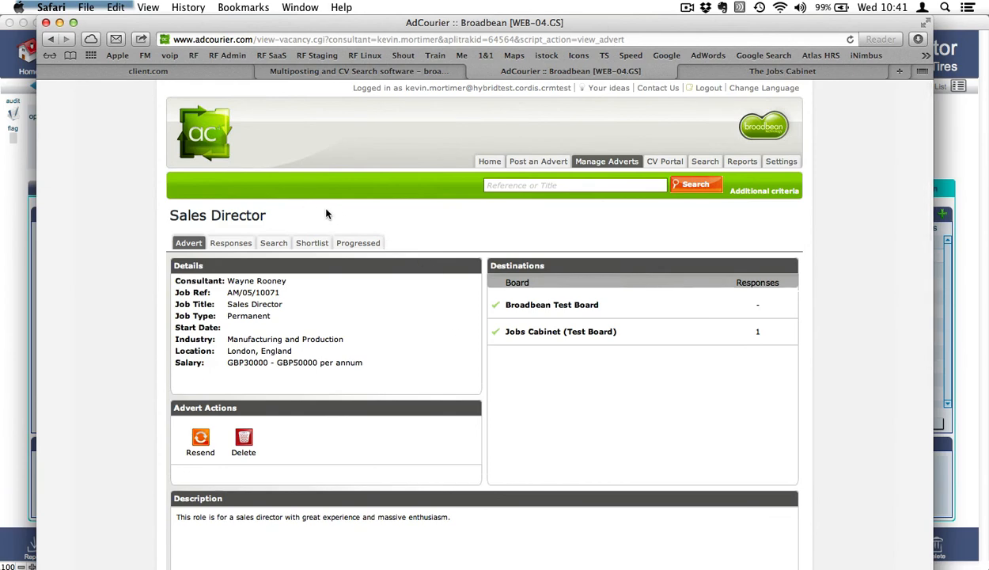
# View the Sales Director responses showing 1 from Jobs Cabinet, then switch to the HRS Pro job record.
pyautogui.click(233, 244)
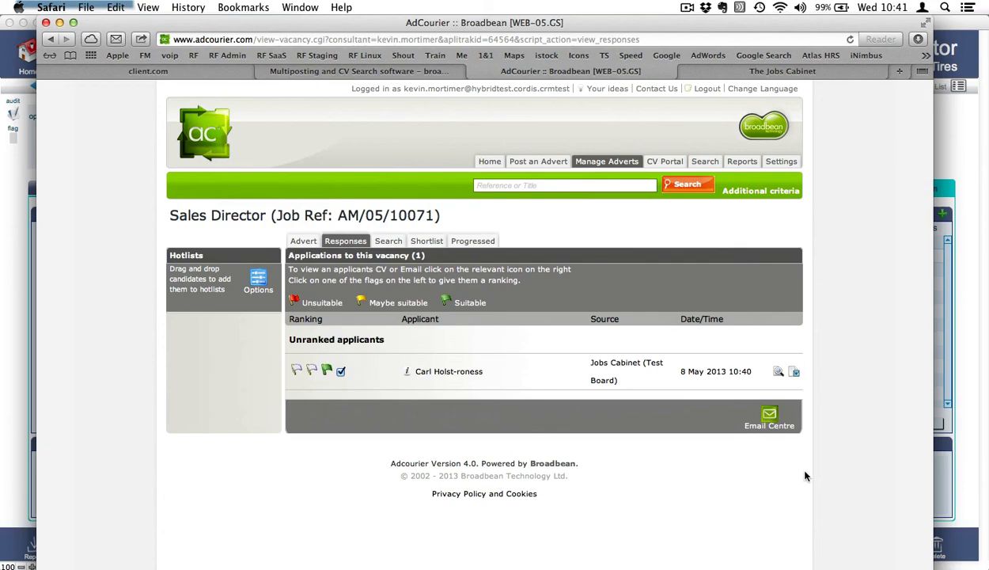
pyautogui.press('super+Tab')
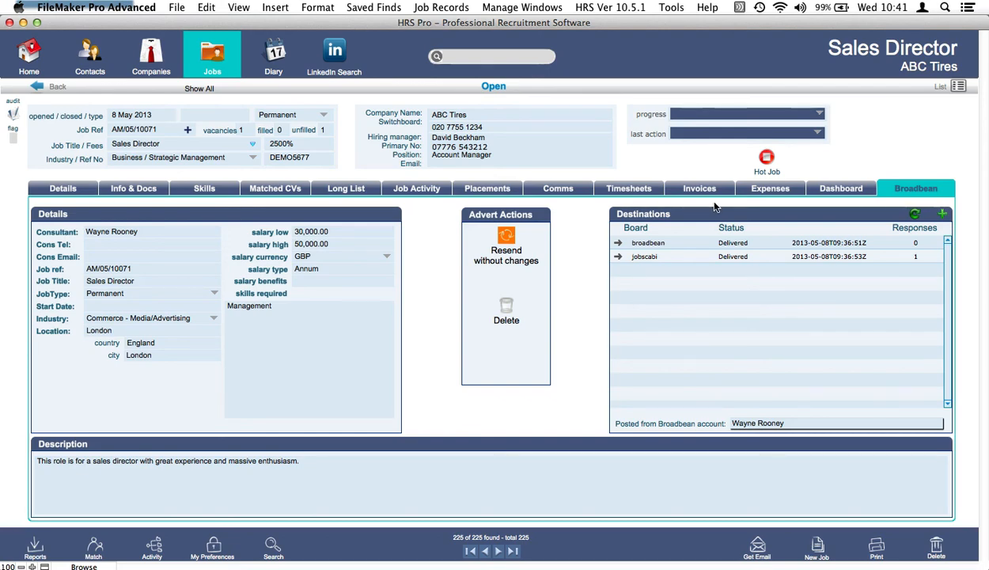
# On the Long List, import Broadbean responses, show all candidates, and select the new applicant marked Applied.
pyautogui.click(353, 191)
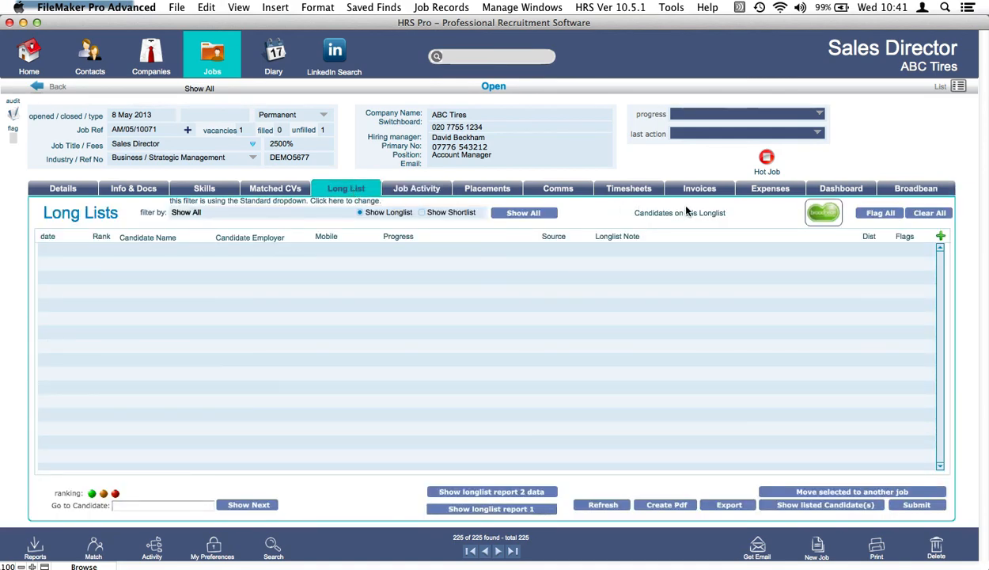
pyautogui.click(819, 221)
pyautogui.click(526, 215)
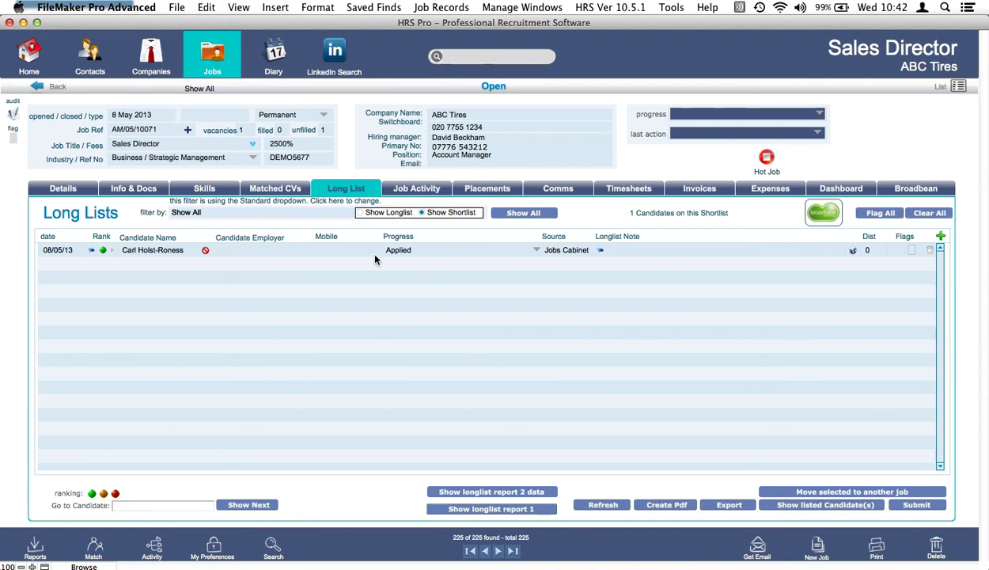
pyautogui.click(159, 250)
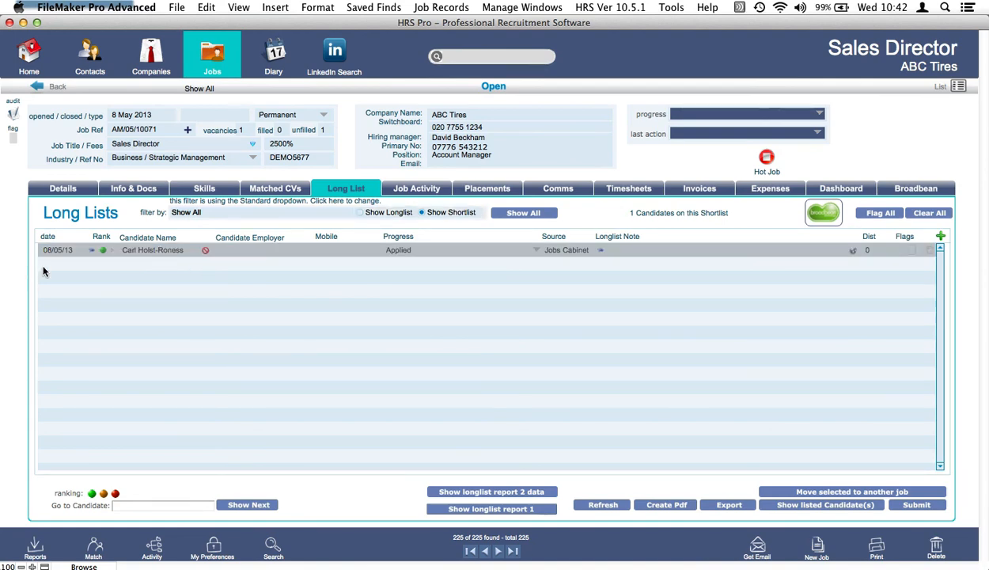
pyautogui.click(104, 249)
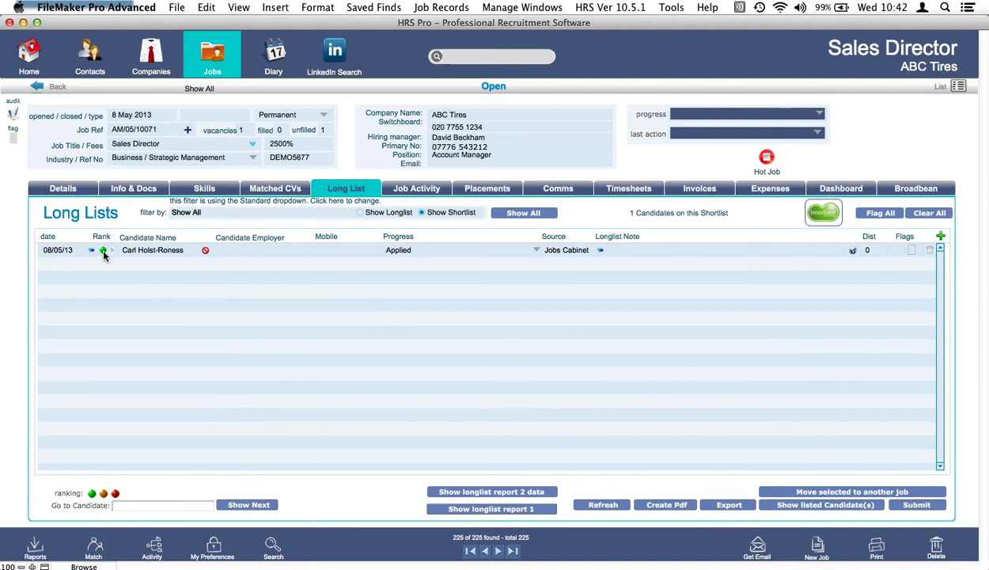